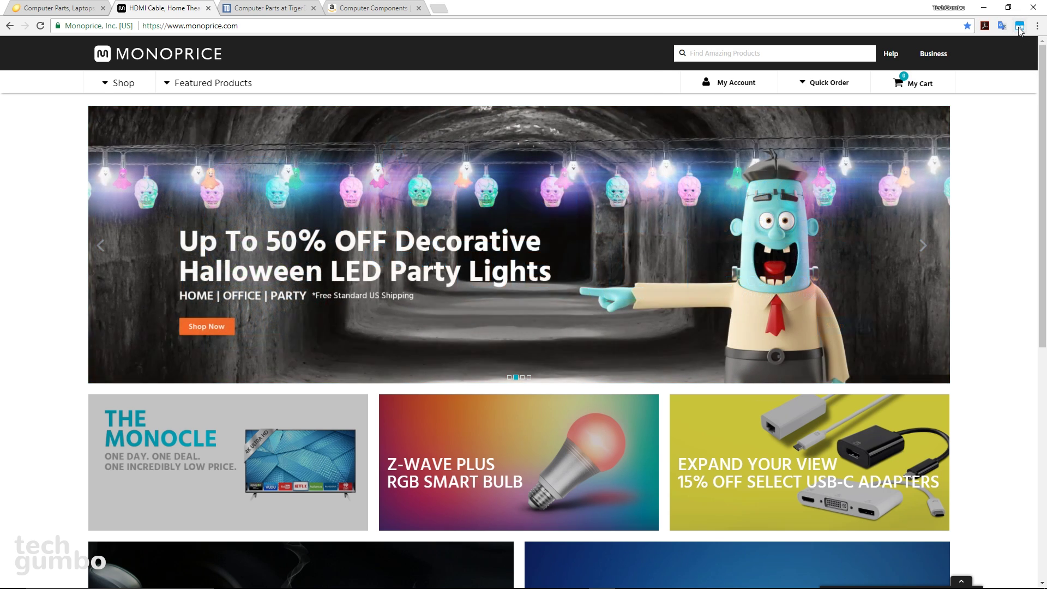
left_click(1019, 27)
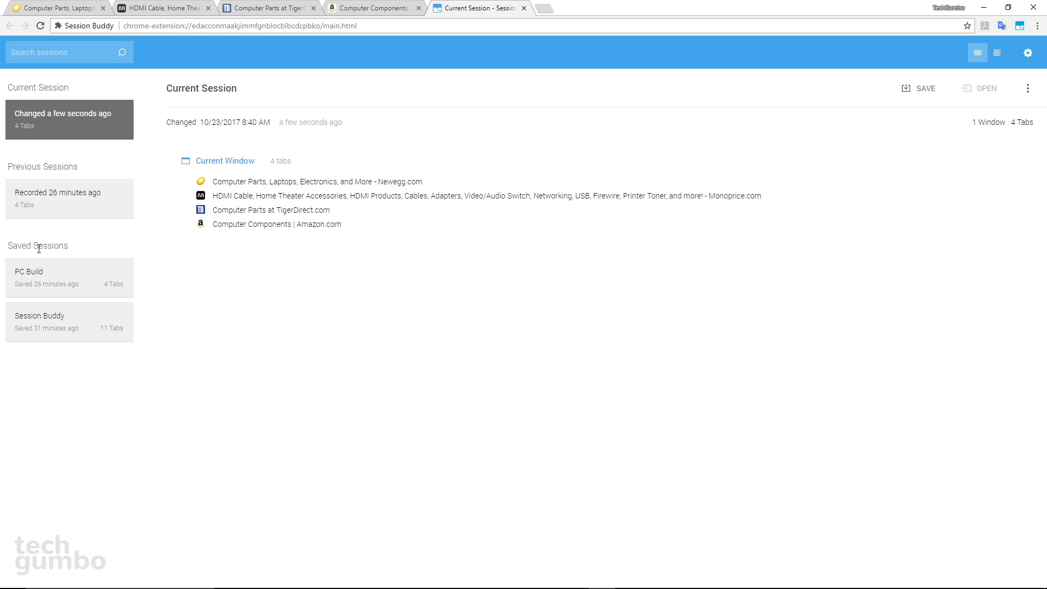
left_click(51, 282)
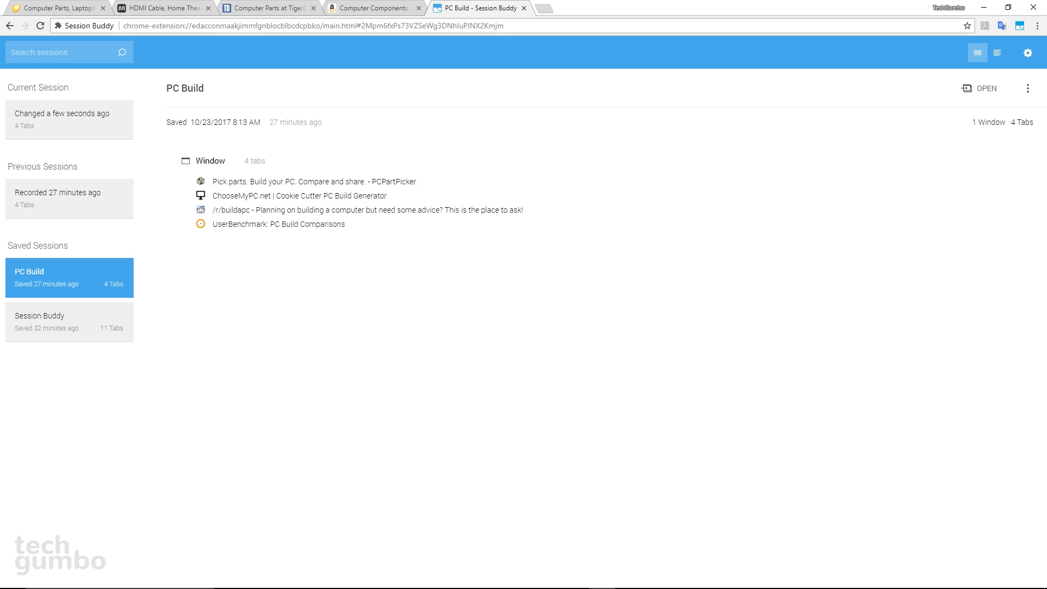
left_click(78, 116)
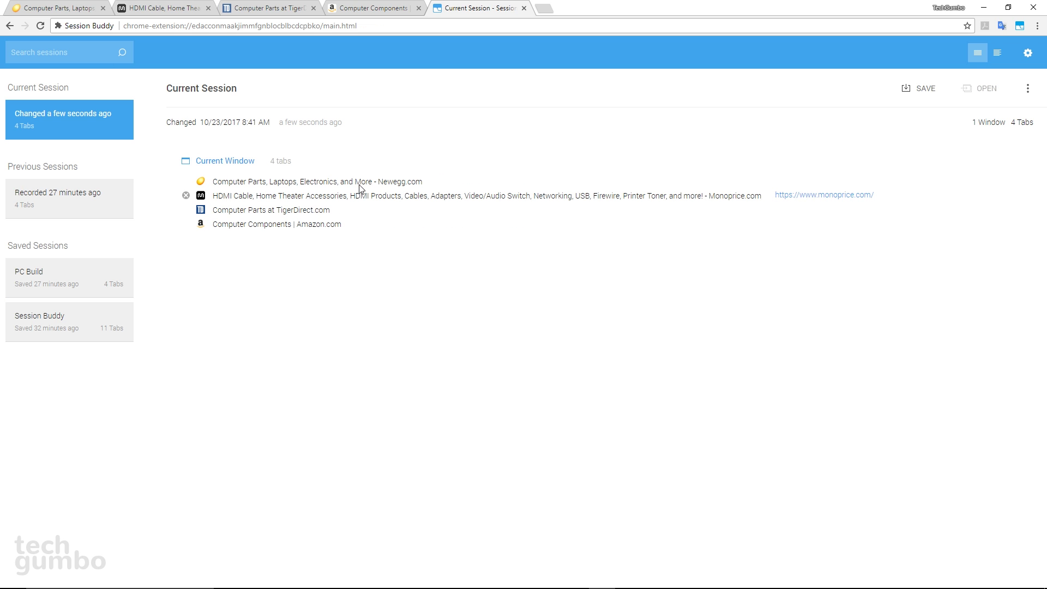
left_click(68, 7)
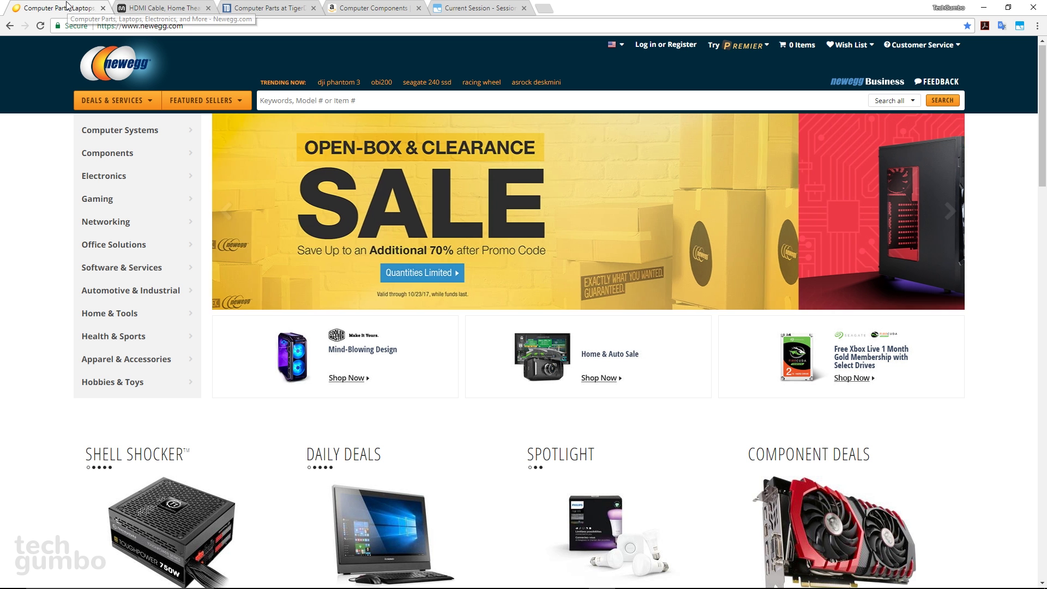
left_click(158, 8)
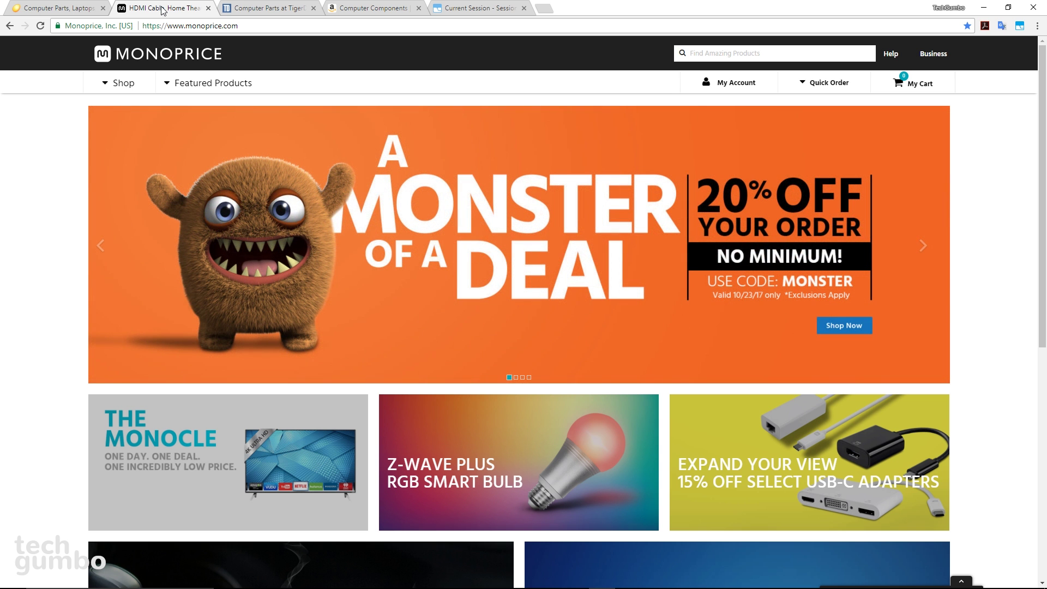
left_click(258, 9)
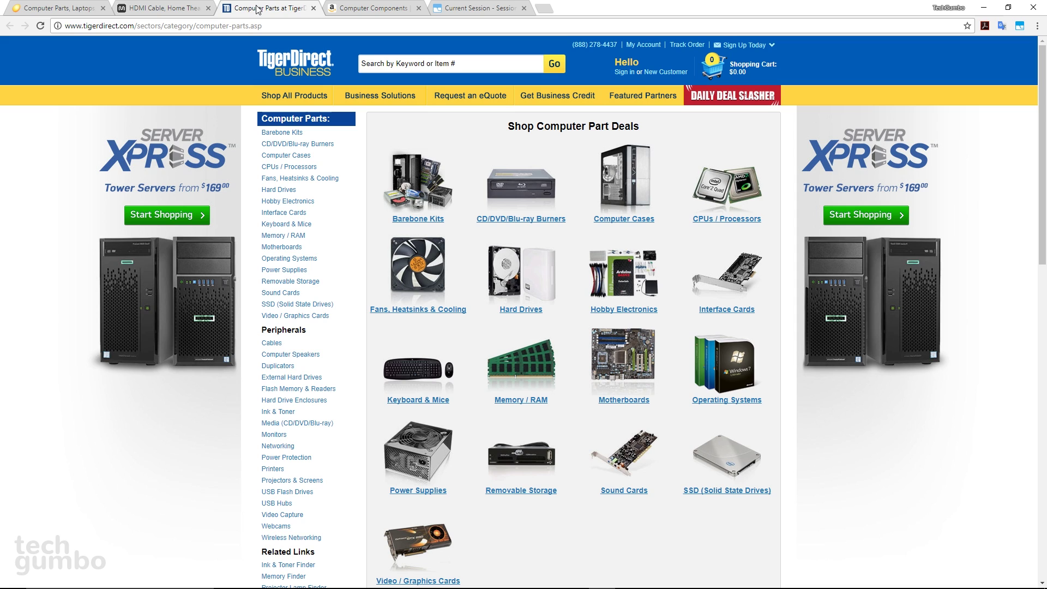
left_click(365, 10)
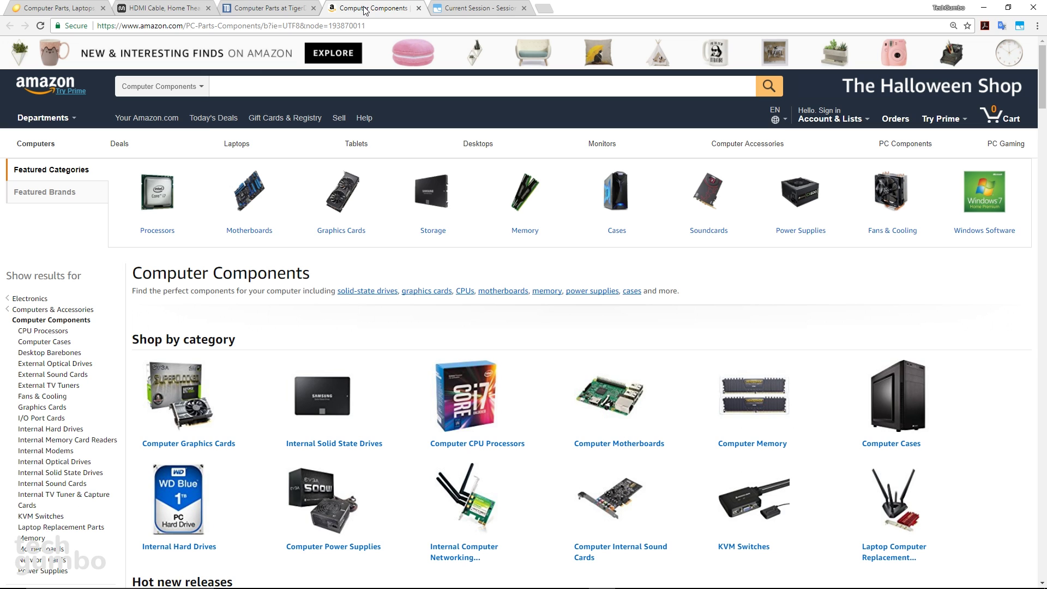
Save the current window's four shopping tabs in Session Buddy as the session 'Tech Shopping'
key("ctrl+Tab")
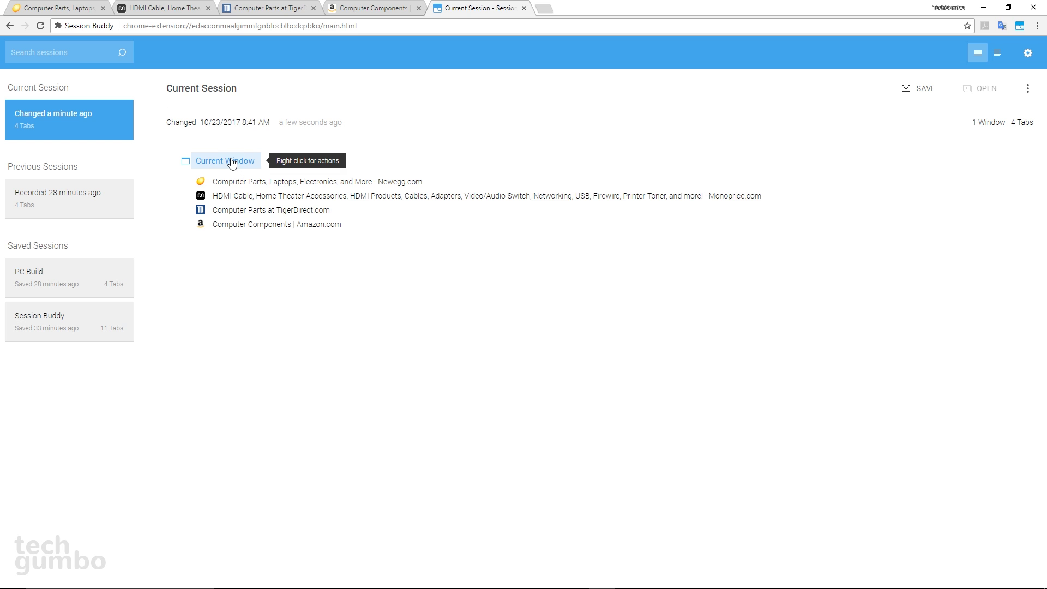
right_click(232, 162)
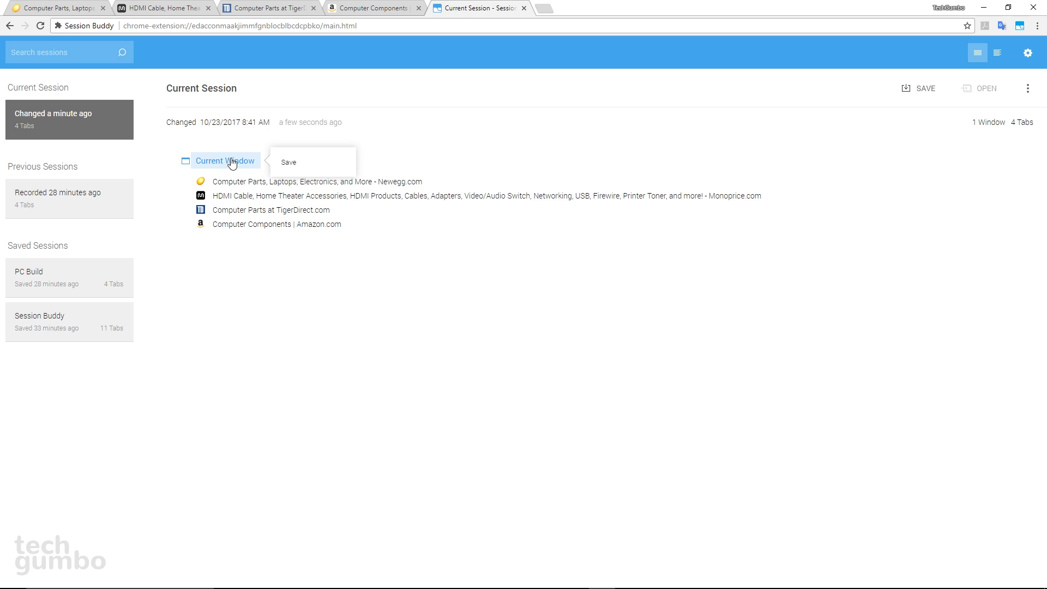
left_click(293, 164)
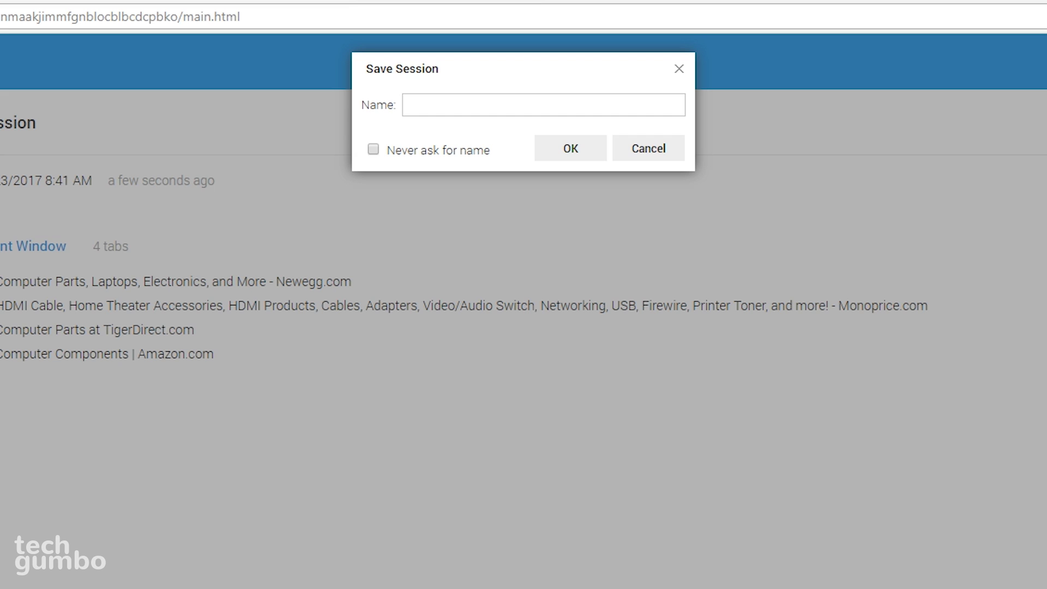
type("Tech Shopping")
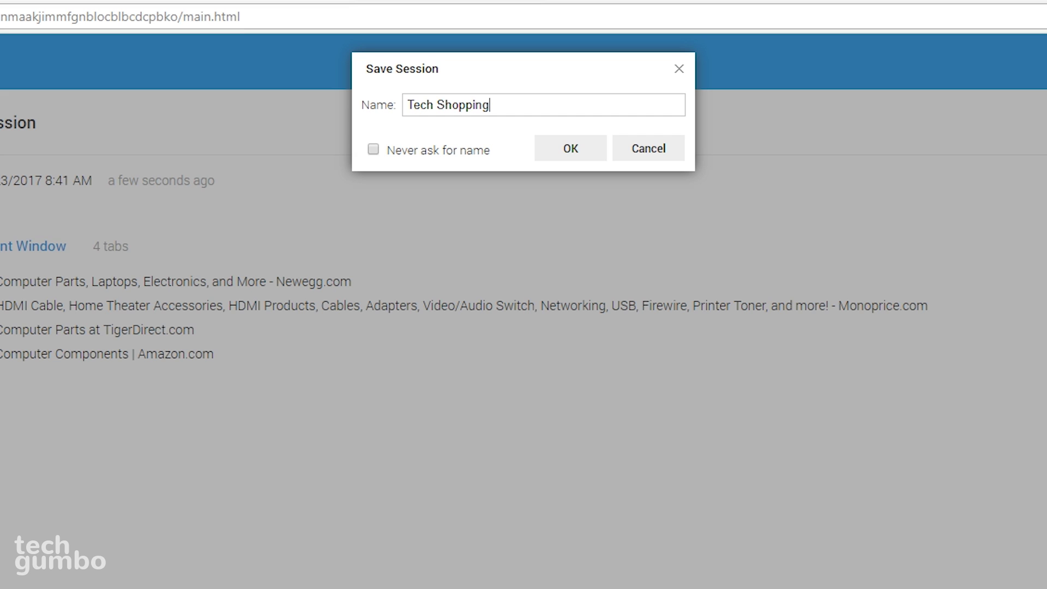
left_click(571, 149)
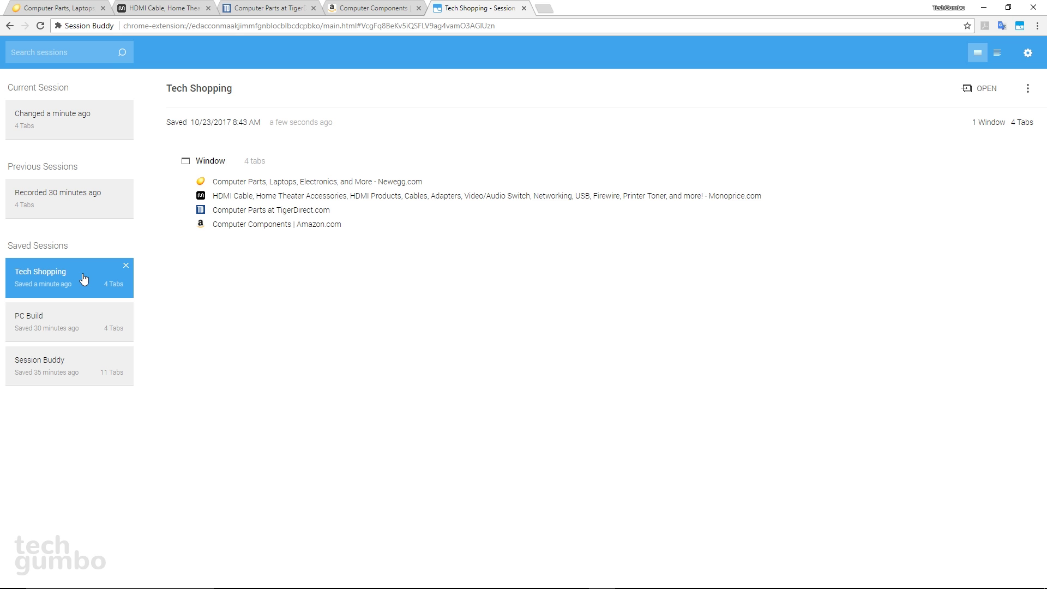
left_click(83, 279)
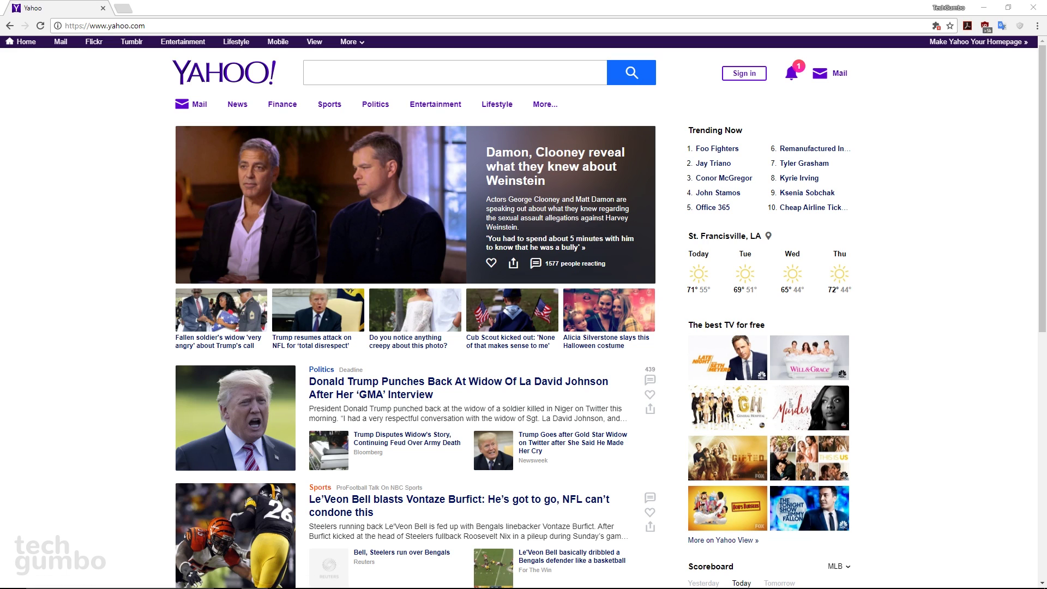
Paste the copied Yahoo address into BlockSite's options to block yahoo.com, then check the blocked Yahoo tab
left_click(149, 26)
key("ctrl+c")
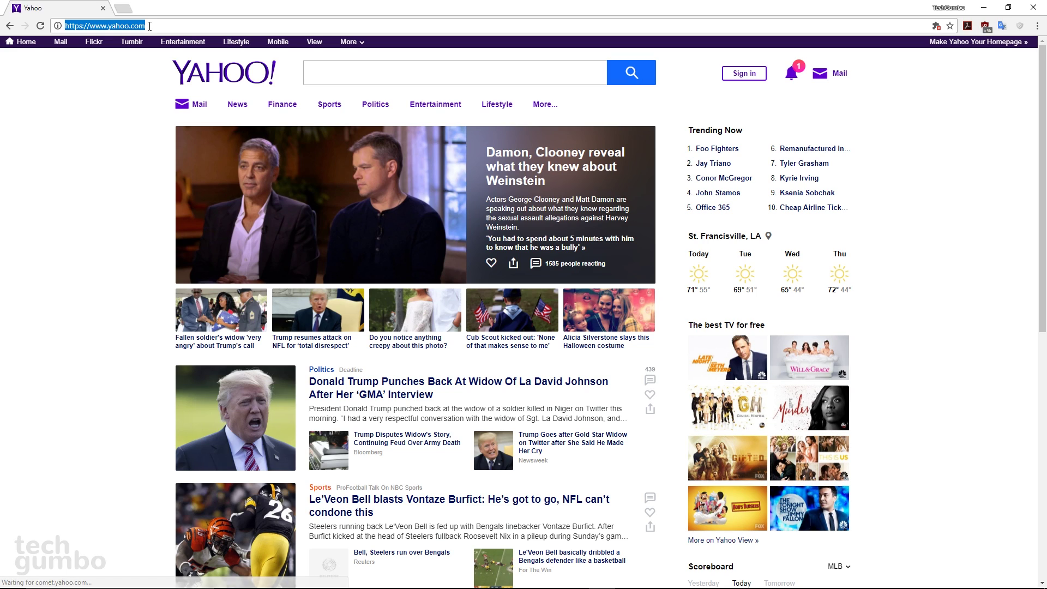
right_click(1019, 26)
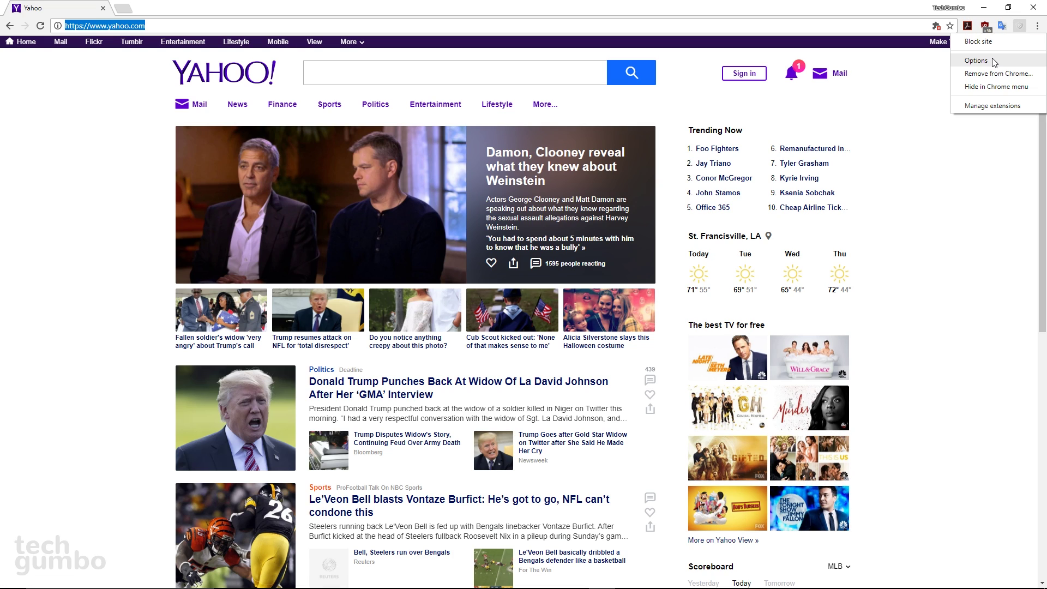
left_click(976, 61)
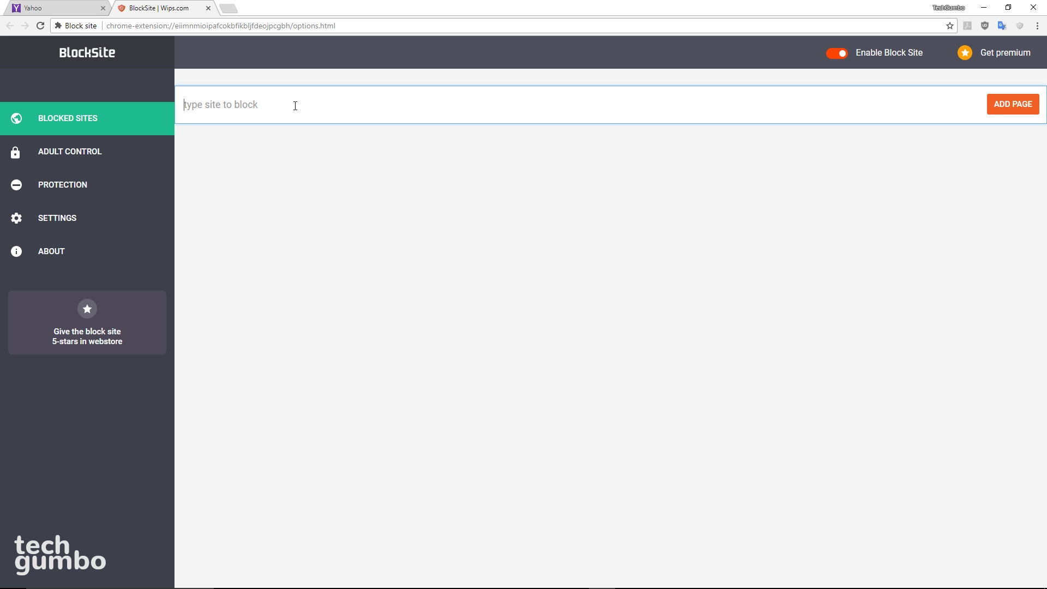
left_click(295, 105)
key("ctrl+v")
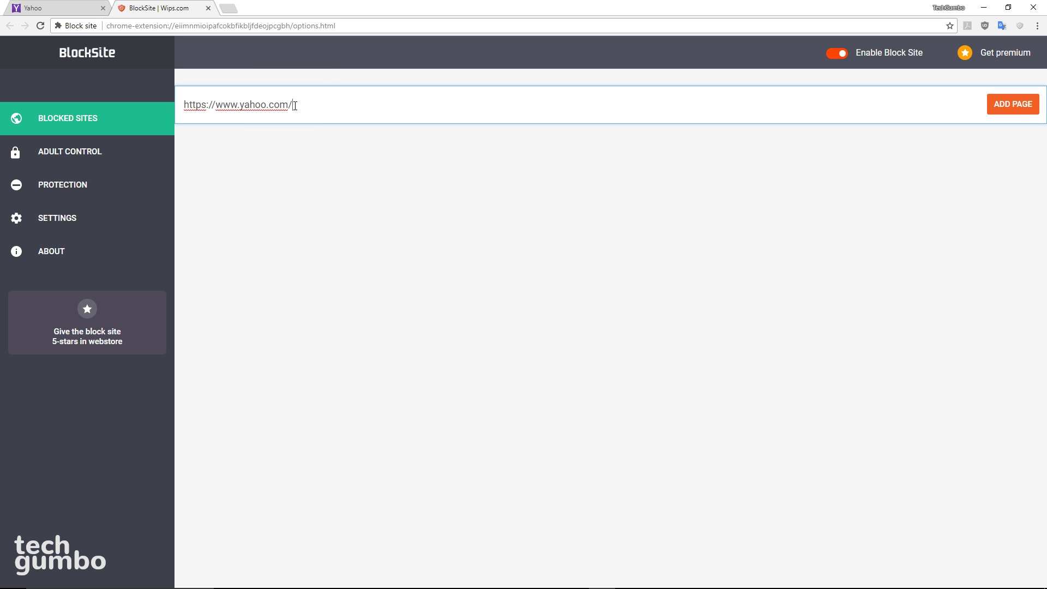
left_click(1017, 109)
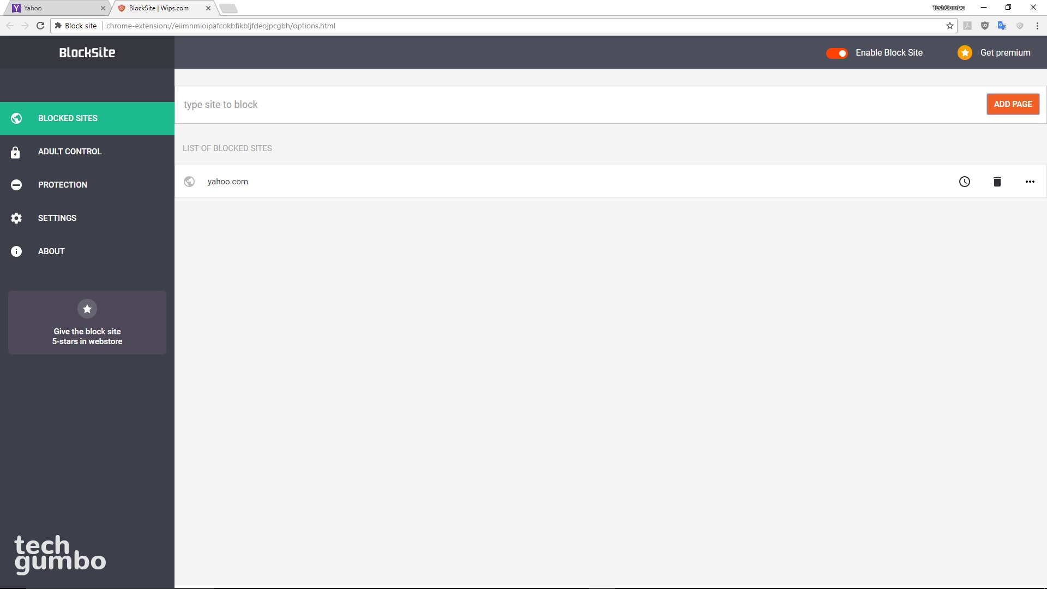
key("ctrl+shift+Tab")
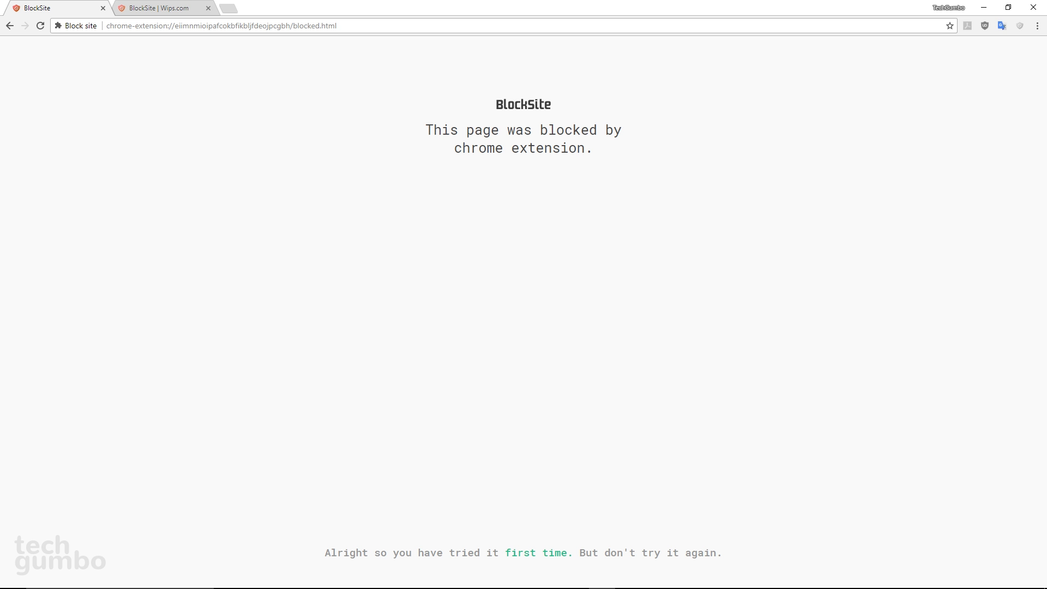
Turn on BlockSite's blocking of adult-related sites
key("ctrl+Tab")
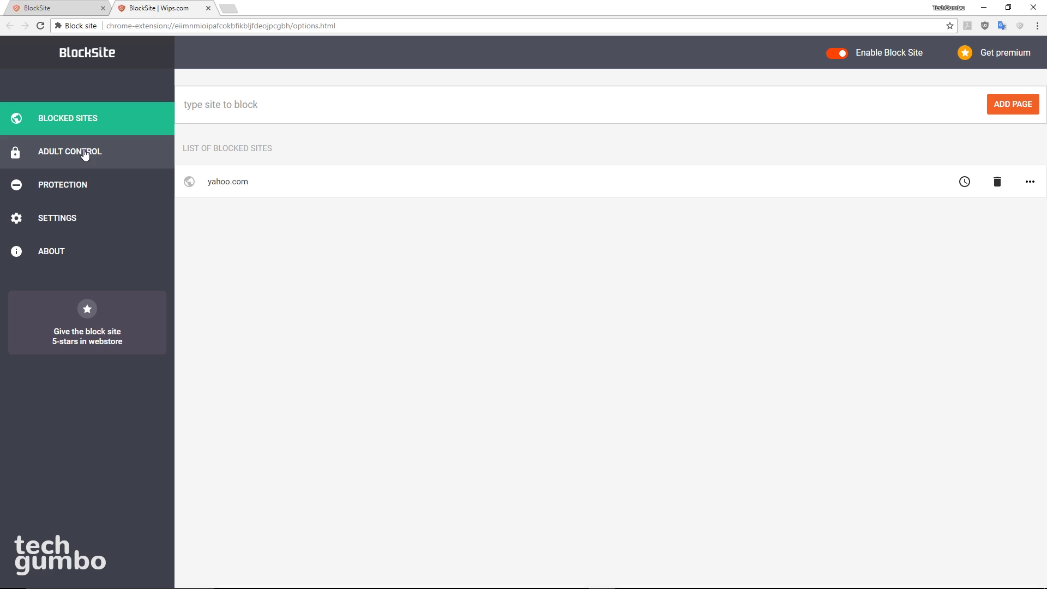
left_click(85, 155)
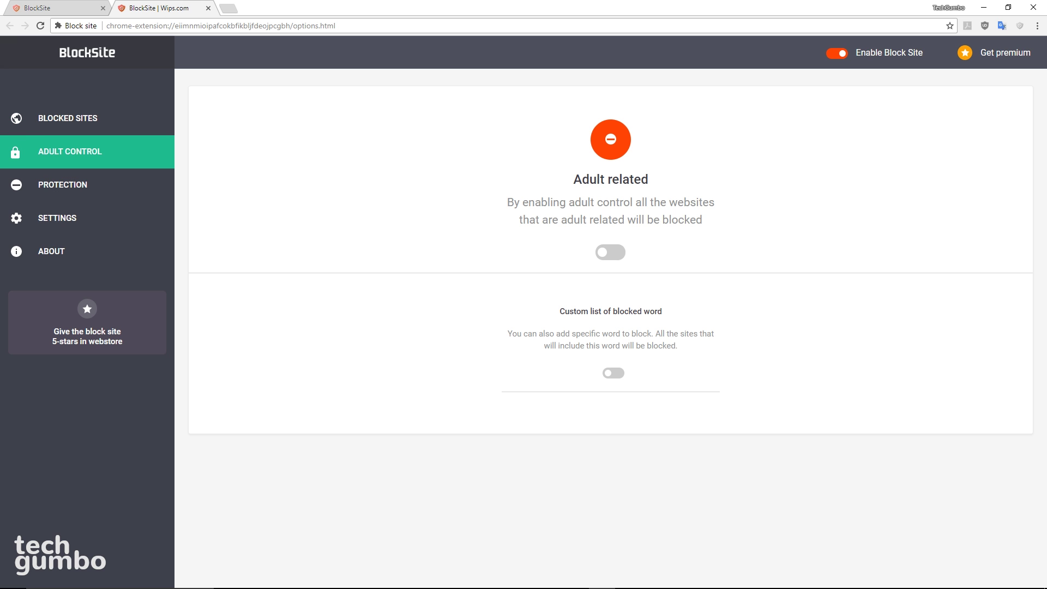
left_click(617, 254)
Enable the custom blocked-word list with kardashian and jenner, then view the Protection and Settings pages
left_click(614, 374)
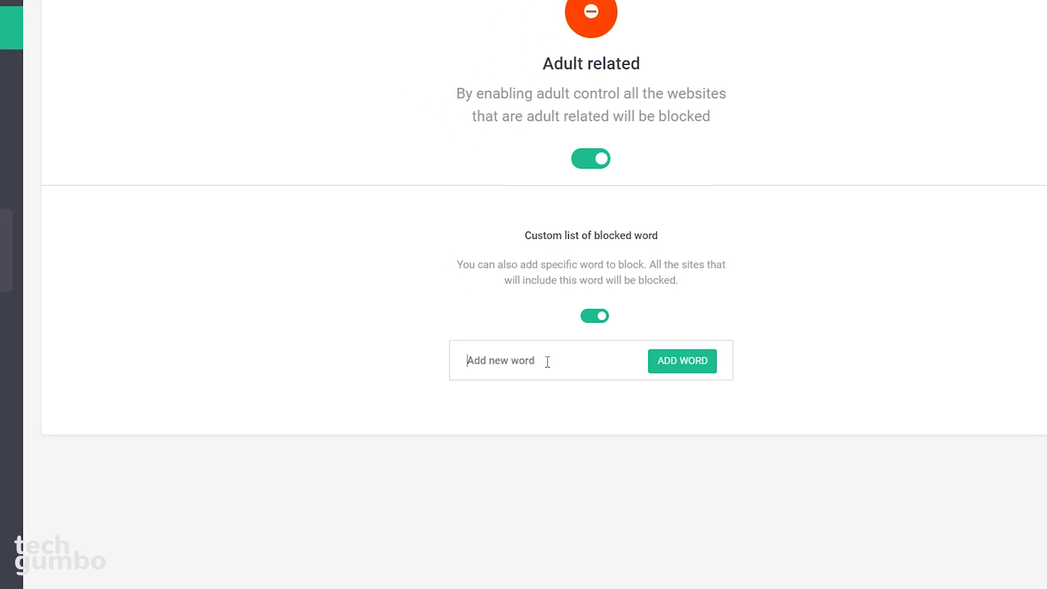
type("Kardashian")
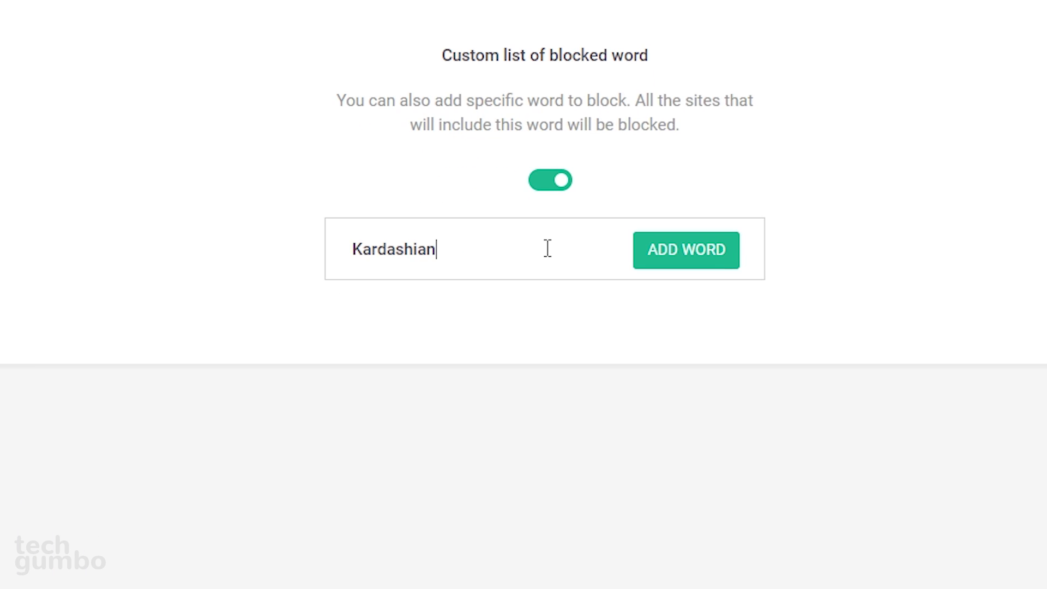
left_click(689, 251)
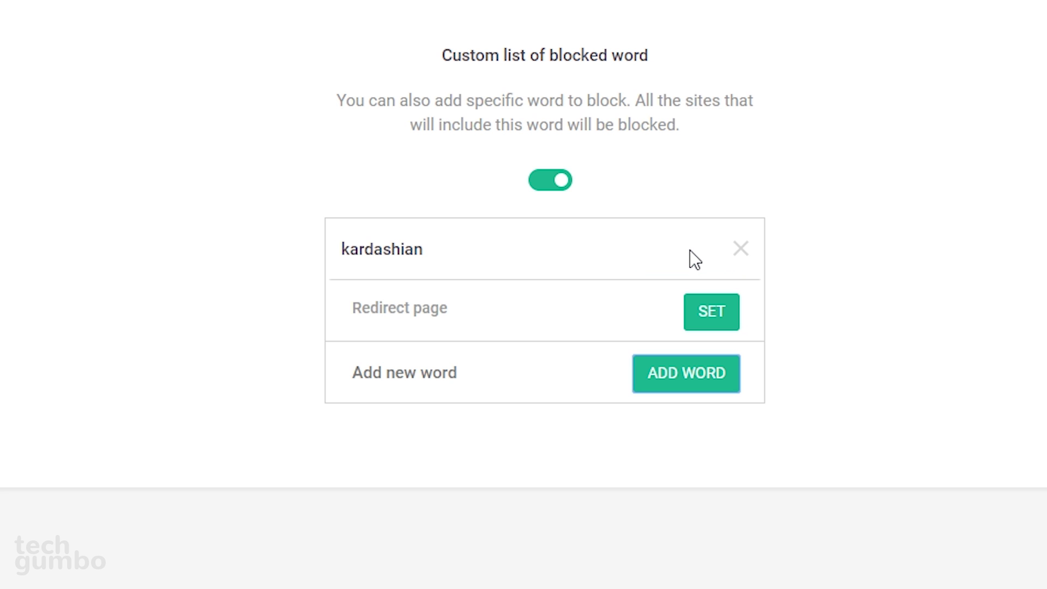
left_click(488, 380)
type("Jenner")
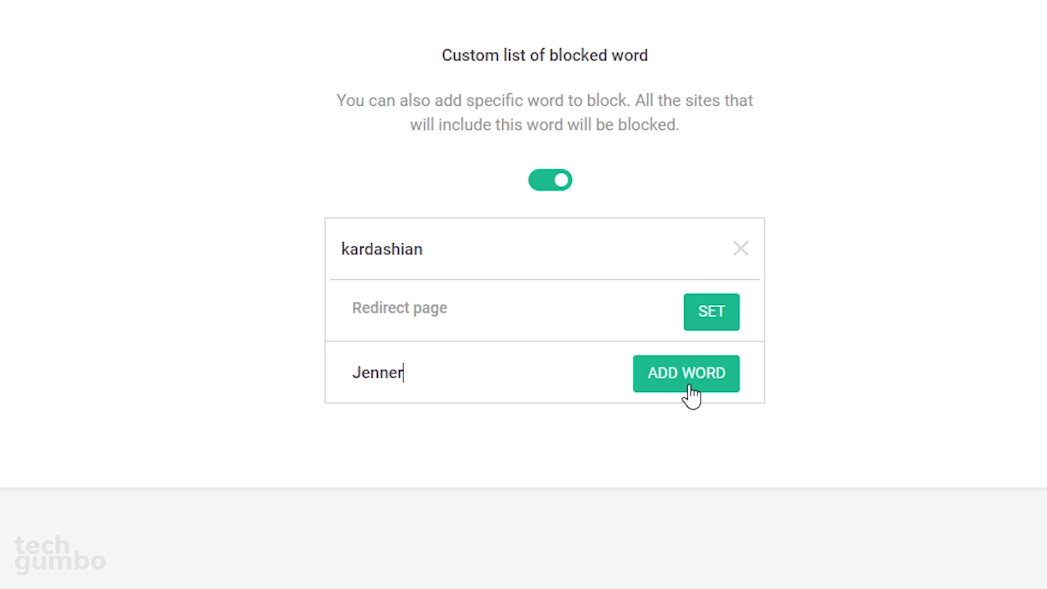
left_click(689, 385)
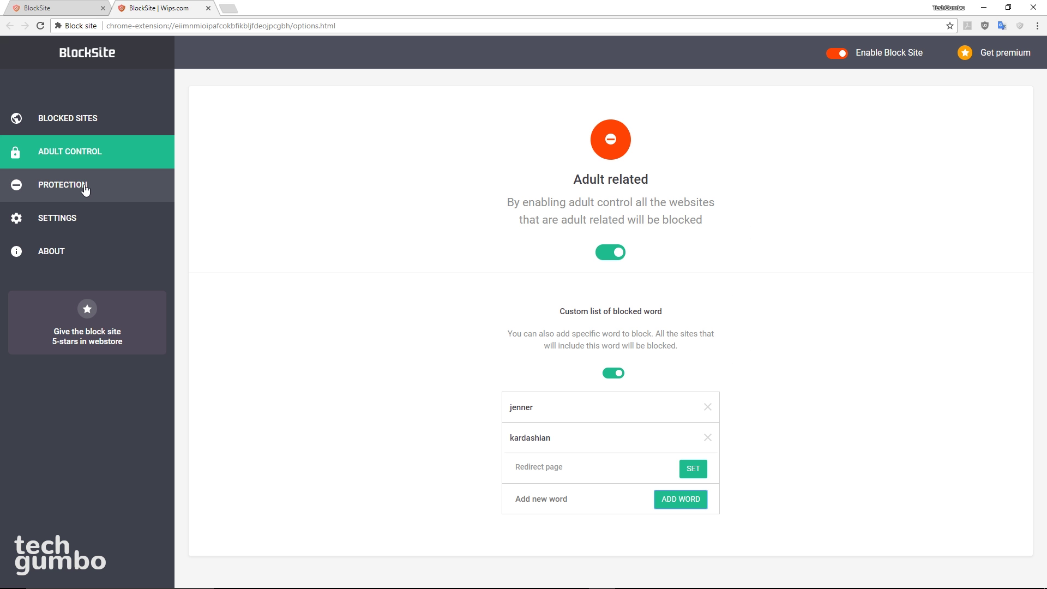
left_click(85, 188)
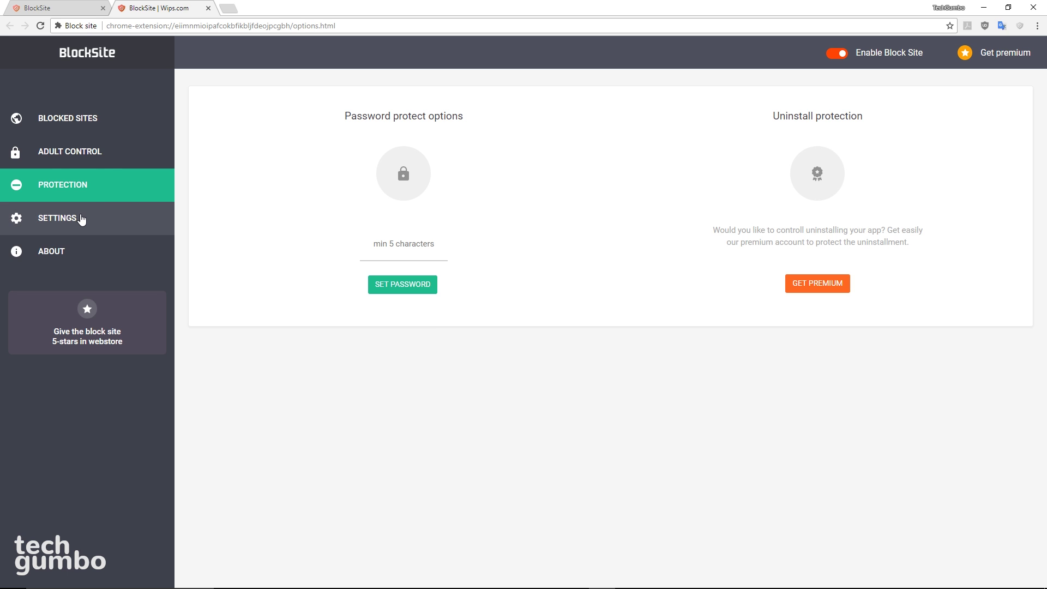
left_click(81, 218)
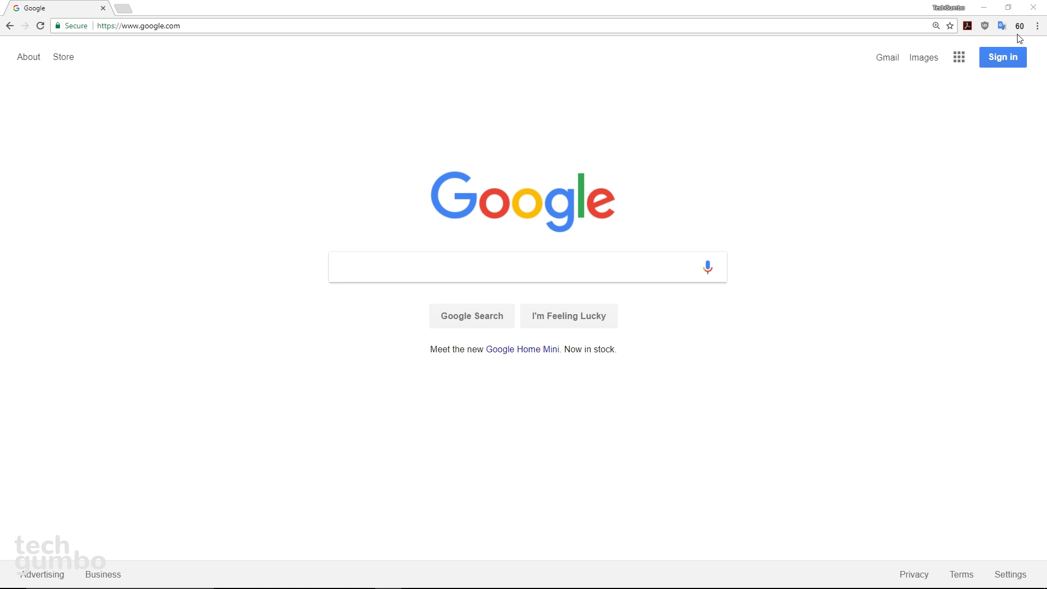
Open the New Orleans weather map and switch its display from temperatures to emoji icons
left_click(1019, 27)
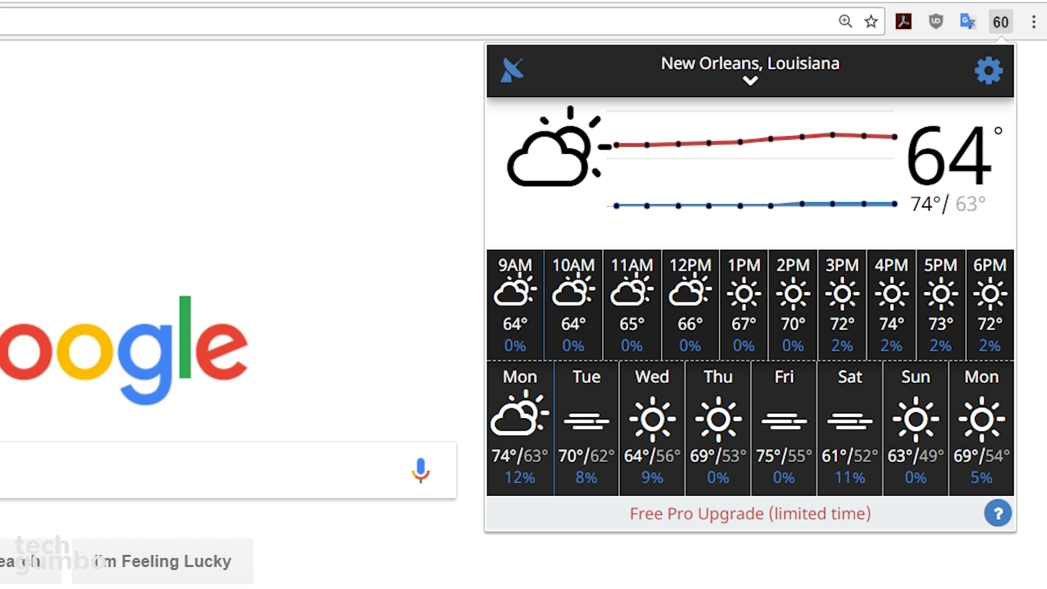
left_click(515, 76)
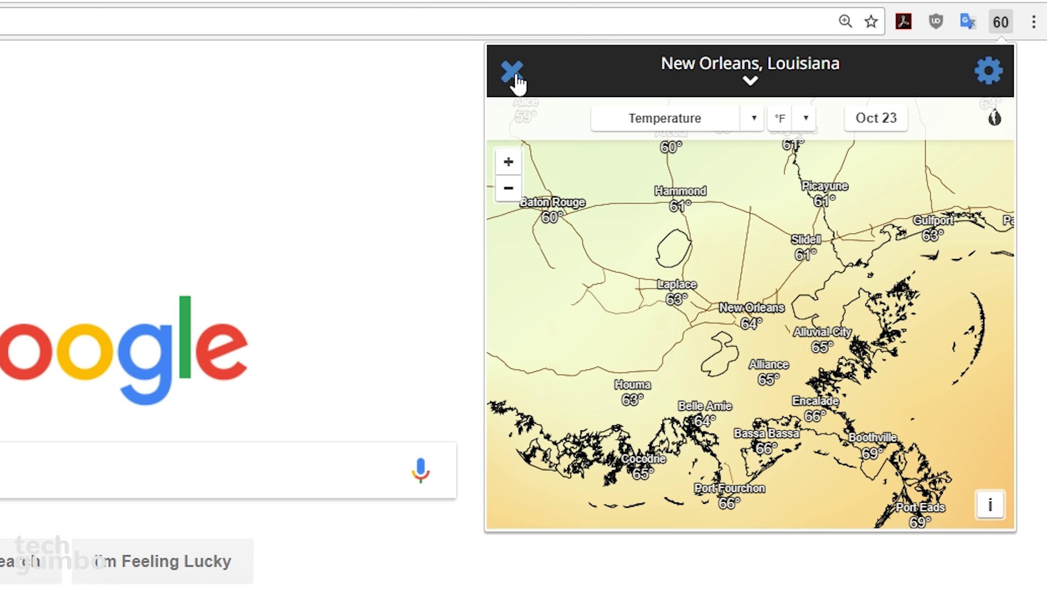
left_click(755, 119)
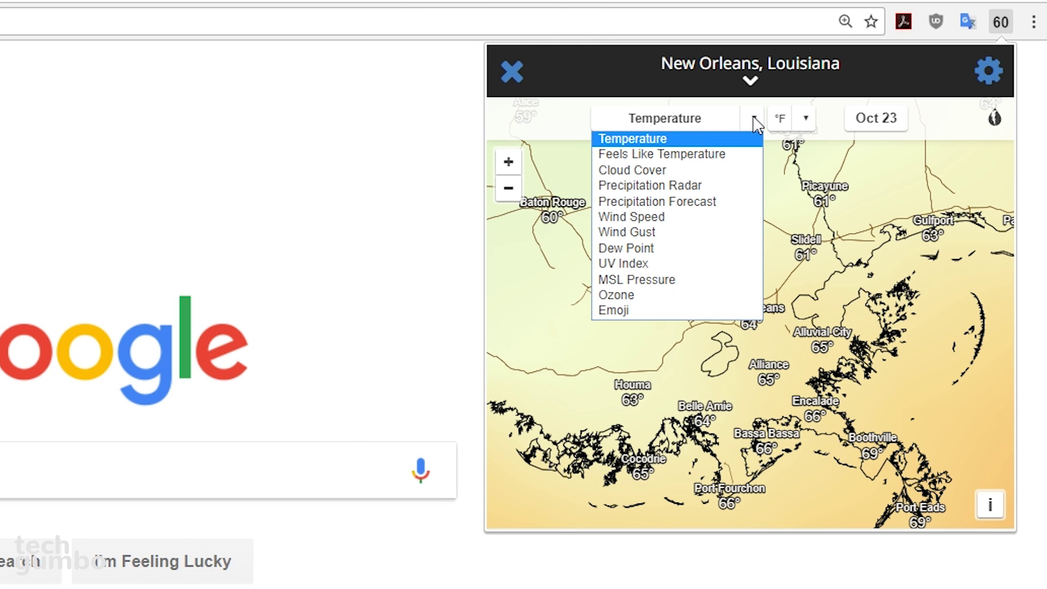
left_click(639, 306)
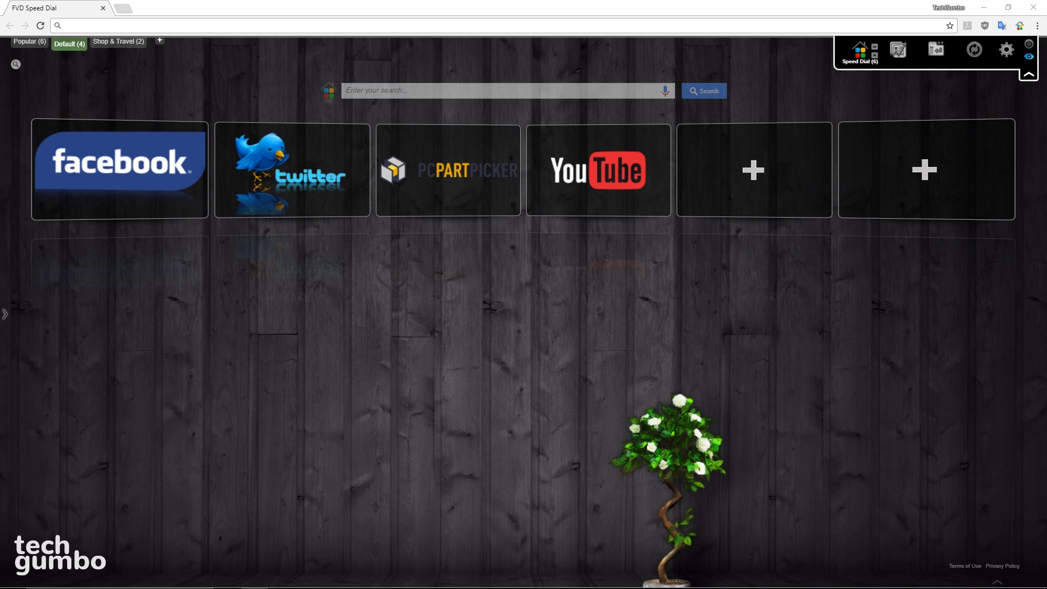
Add a monoprice.com speed dial that uses the Monoprice logo as its preview
left_click(753, 177)
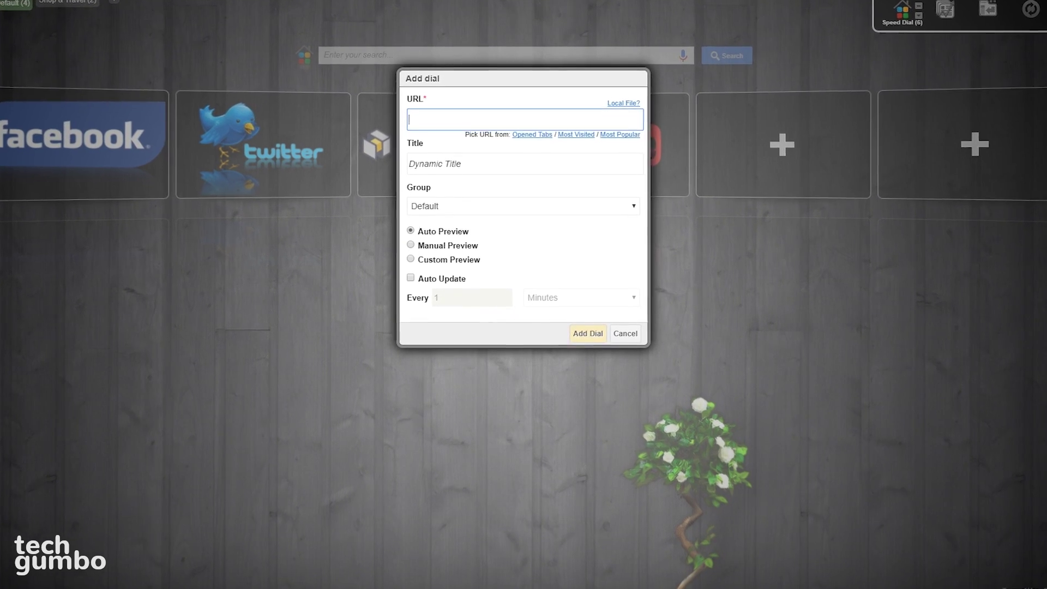
type("www.")
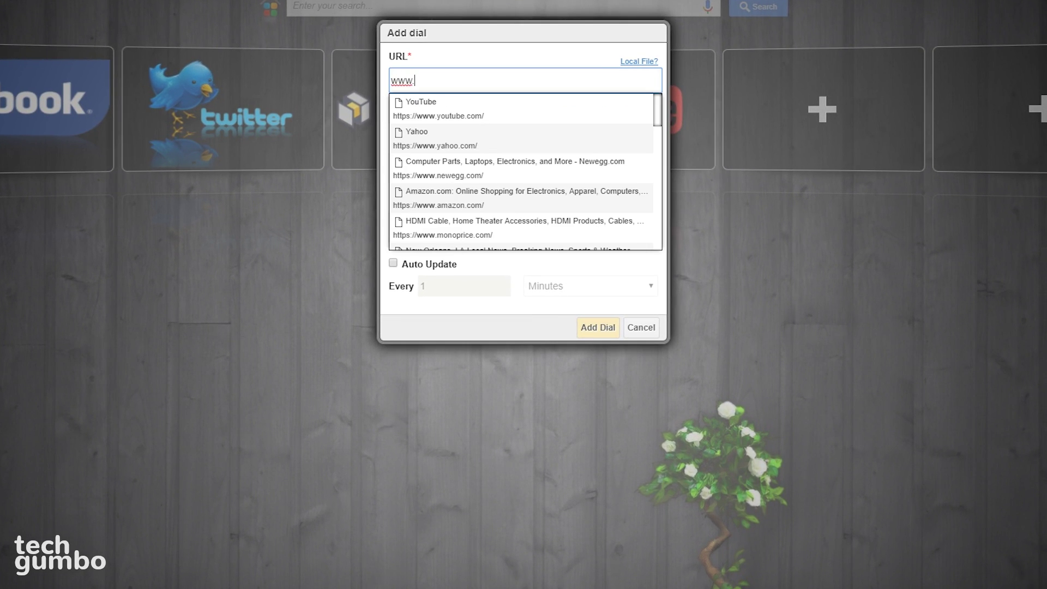
key("Down")
key("Down")
key("Down")
key("Down")
key("Down")
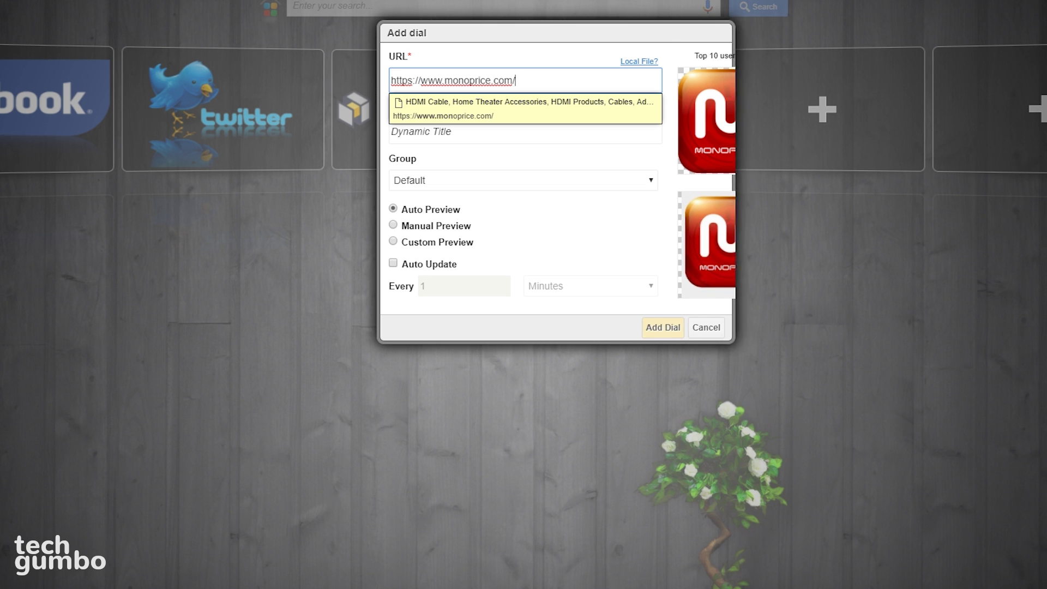
key("Return")
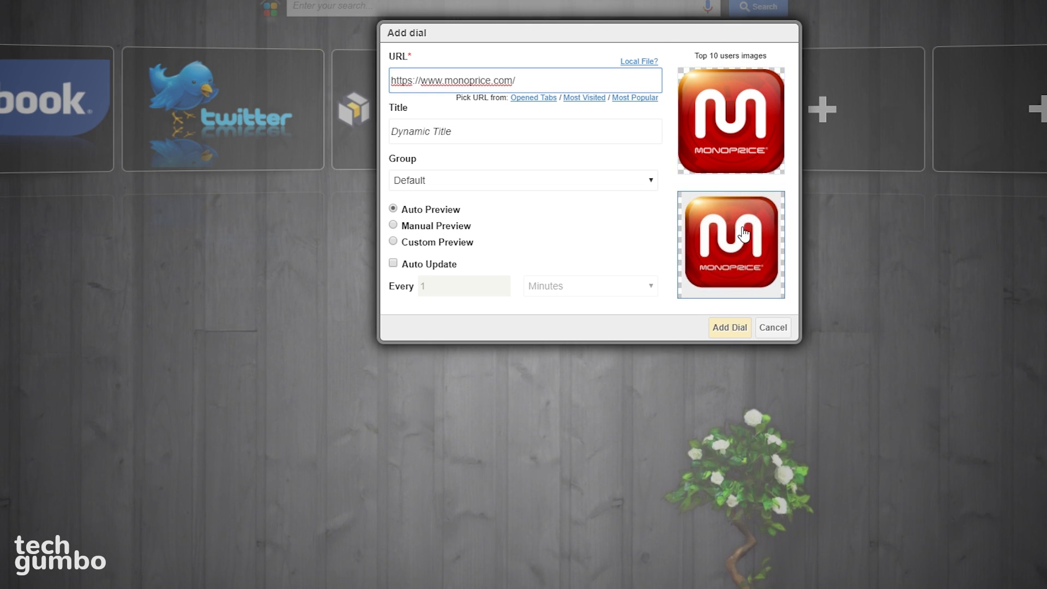
left_click(743, 257)
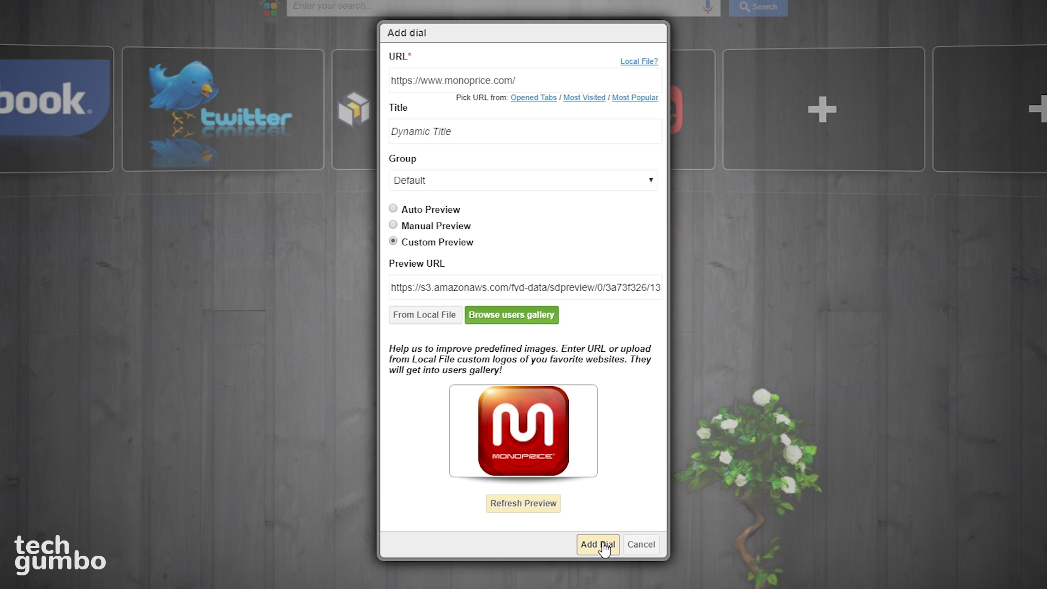
left_click(604, 545)
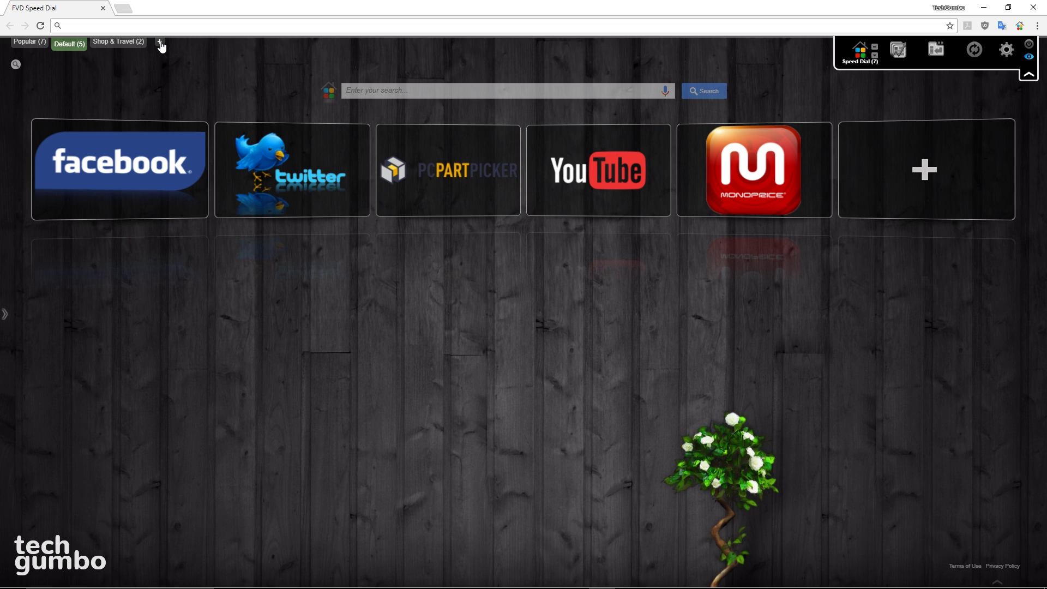
Add an empty speed dial group called 'news'
left_click(160, 43)
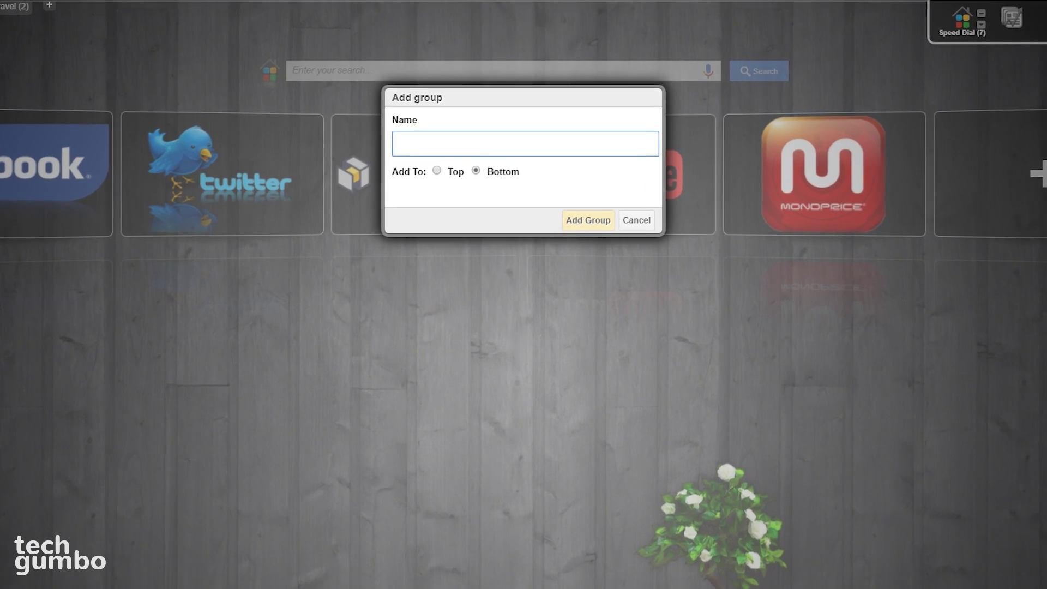
type("news")
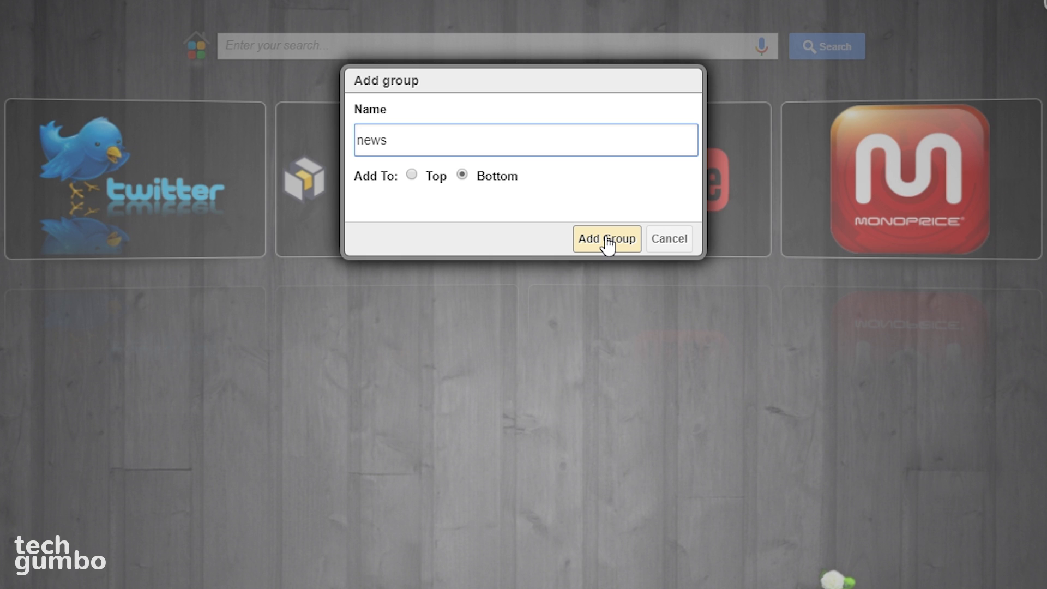
left_click(607, 238)
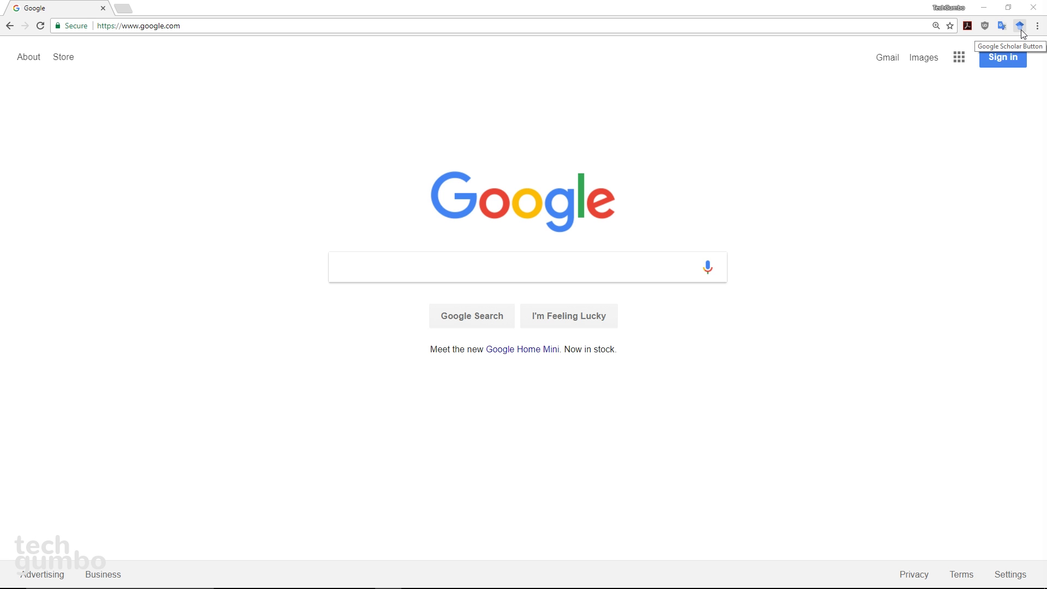
Search Scholar for 'augmented reality' and open Related articles for 'A survey of augmented reality'
left_click(1020, 27)
type("auge")
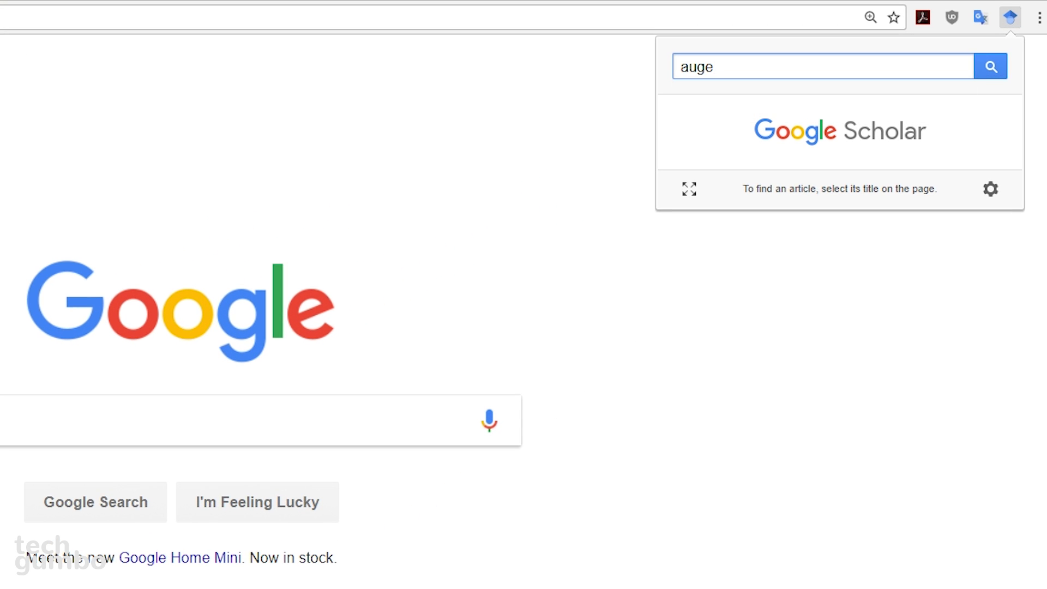
key("BackSpace")
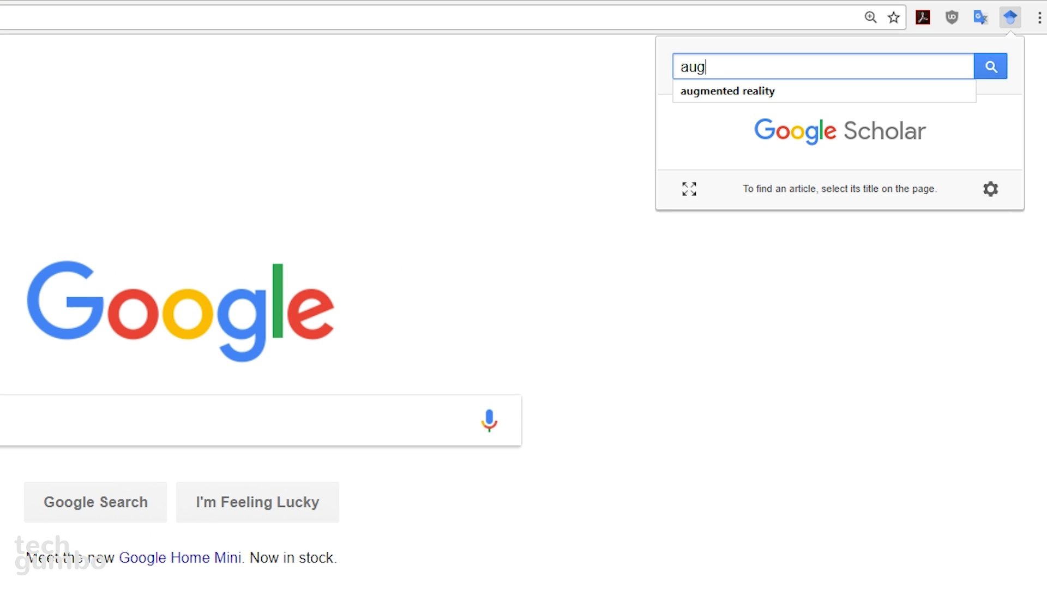
key("Down")
key("Return")
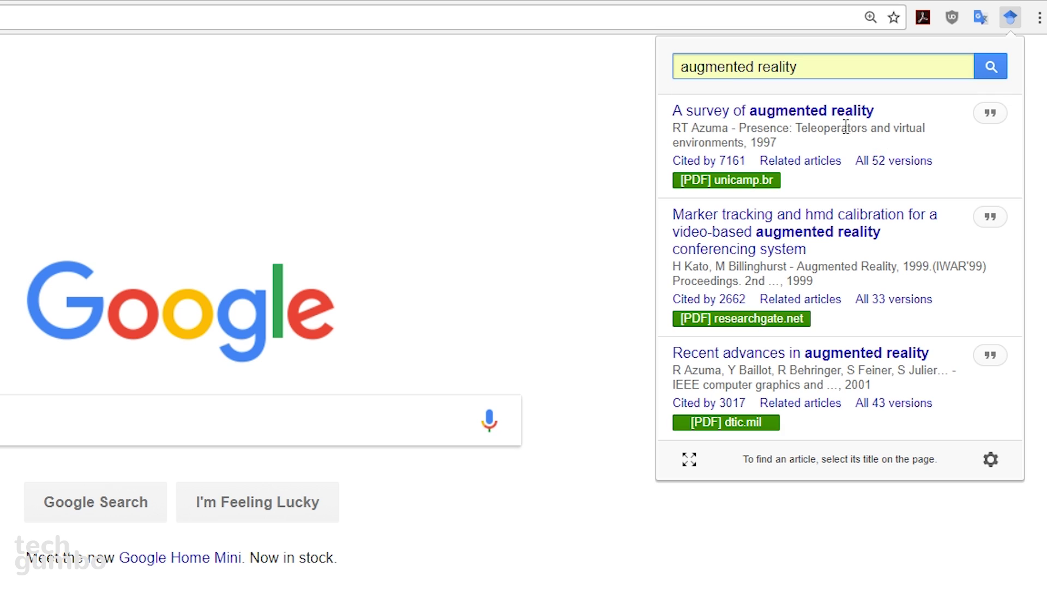
left_click(819, 163)
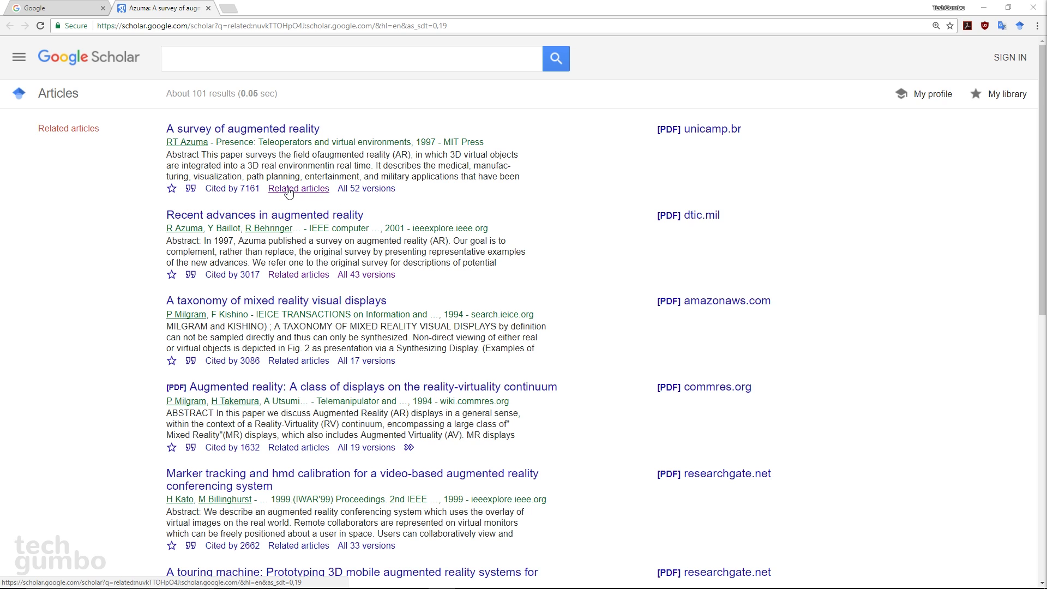
Show the MLA and APA citations for 'A survey of augmented reality'
left_click(366, 189)
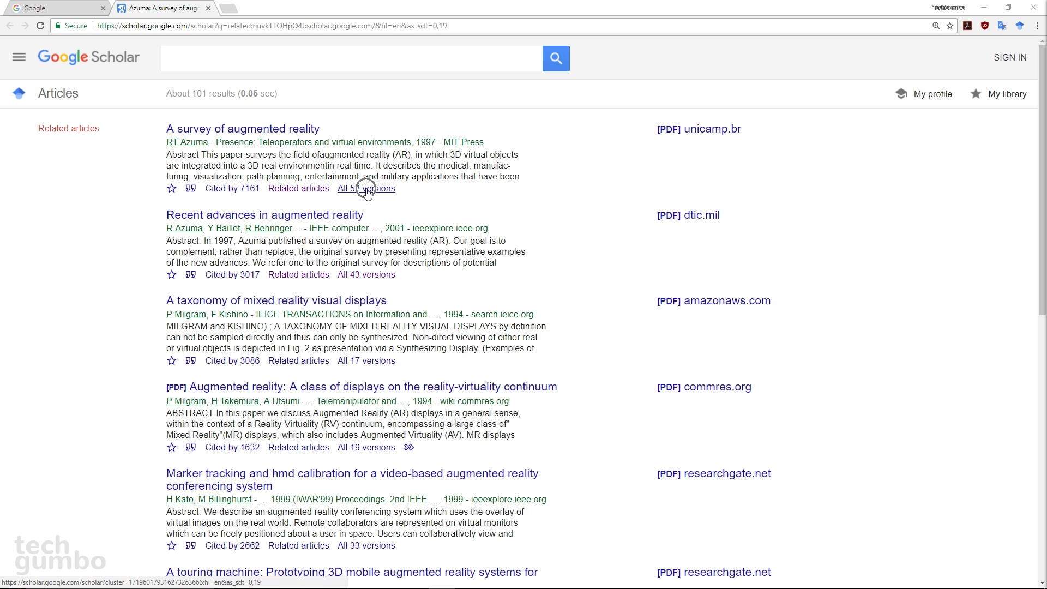
left_click(191, 191)
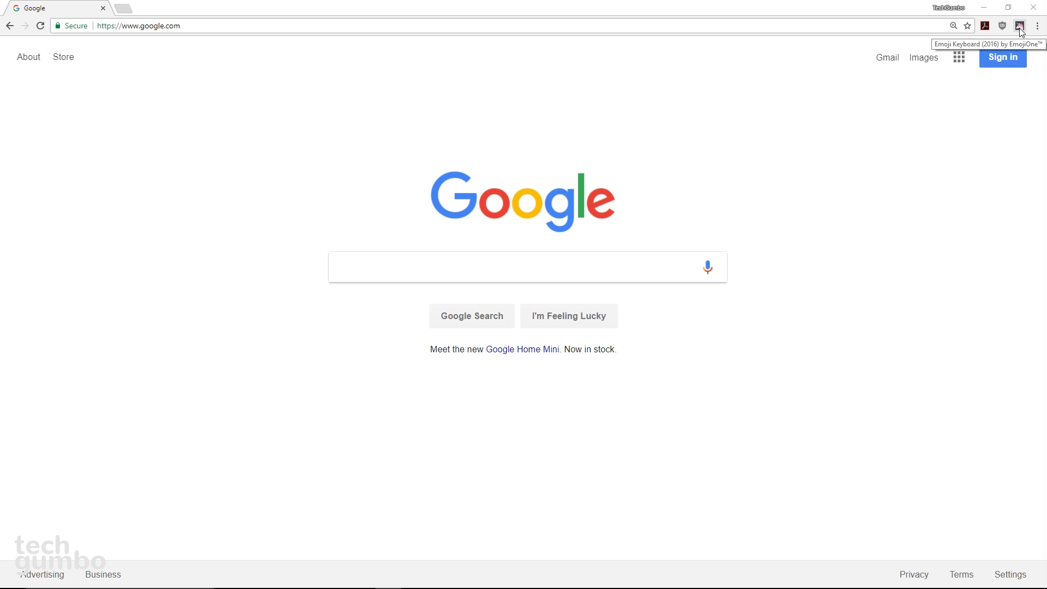
Open the Emoji Keyboard and browse through each emoji category from Smileys to Flags
left_click(1020, 27)
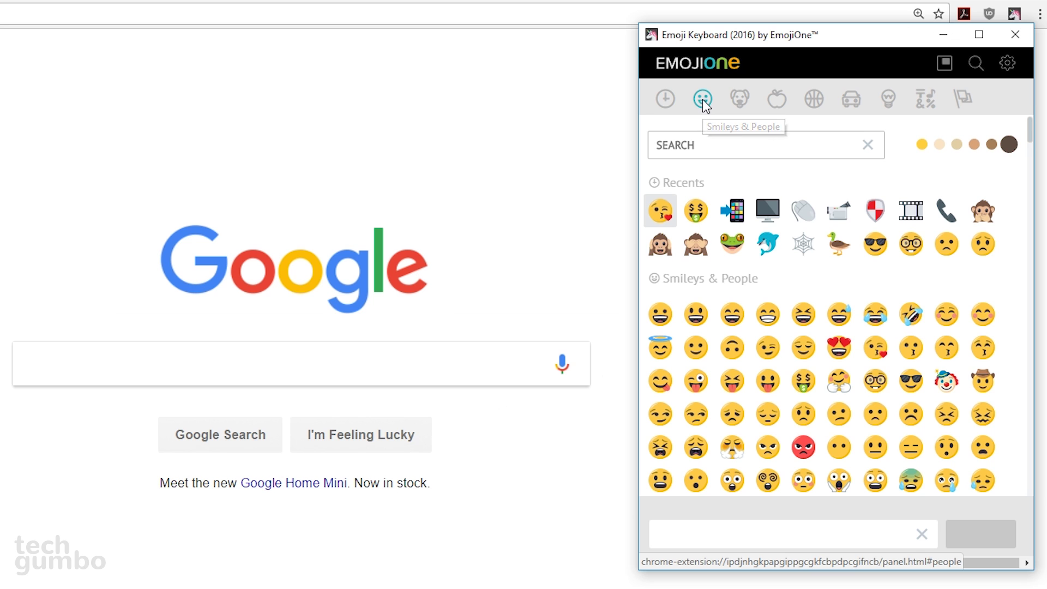
left_click(811, 86)
left_click(739, 101)
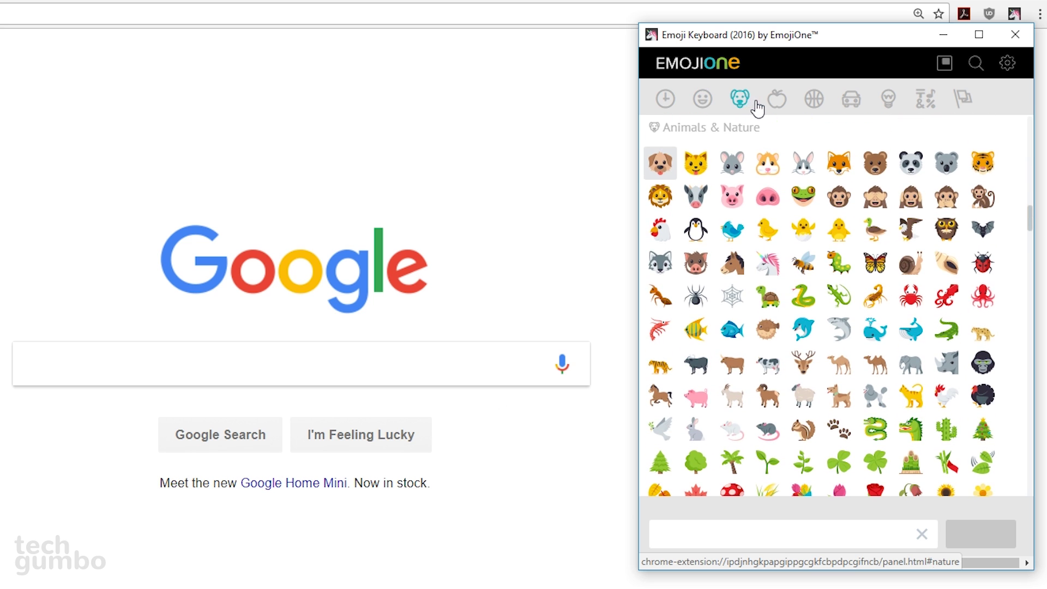
left_click(777, 101)
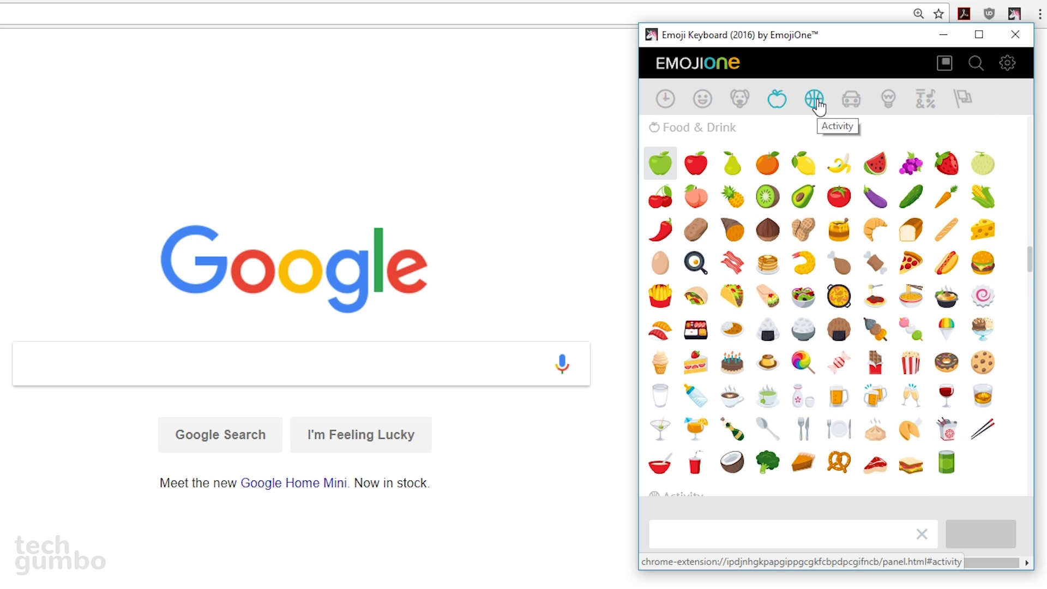
left_click(821, 105)
left_click(852, 100)
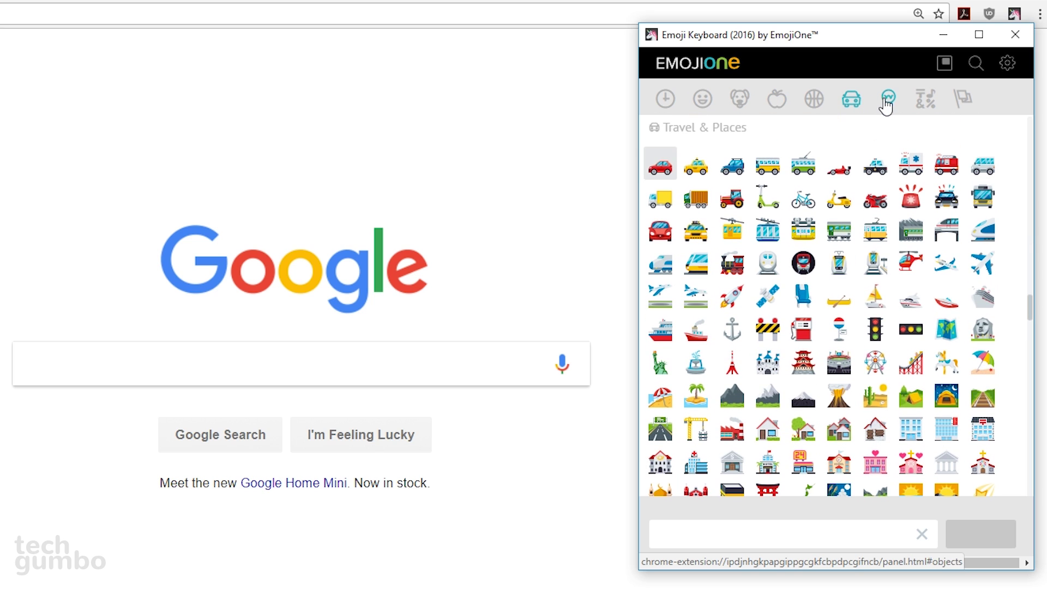
left_click(889, 101)
left_click(925, 101)
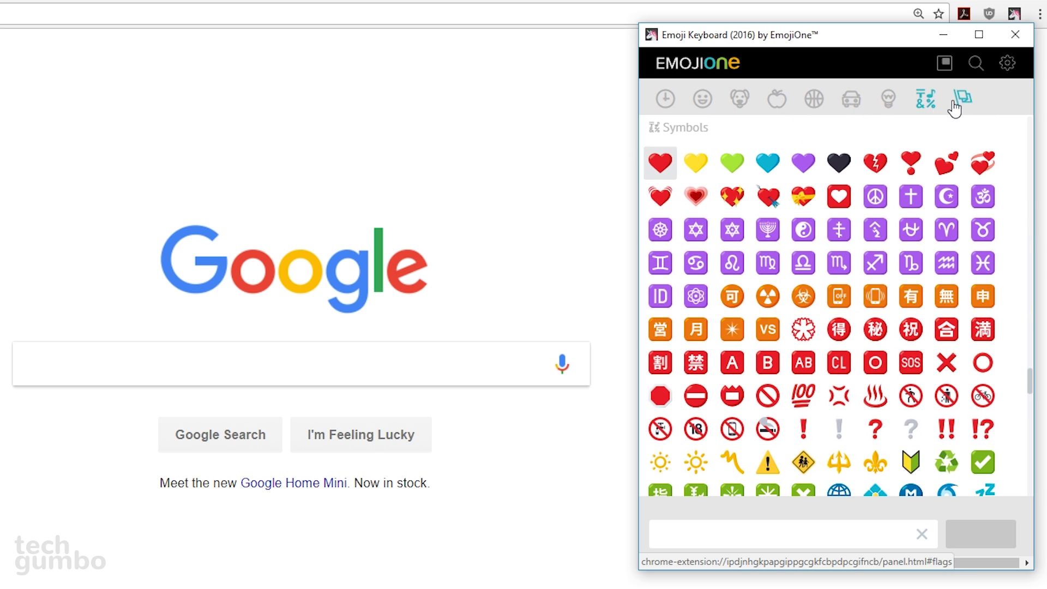
left_click(963, 101)
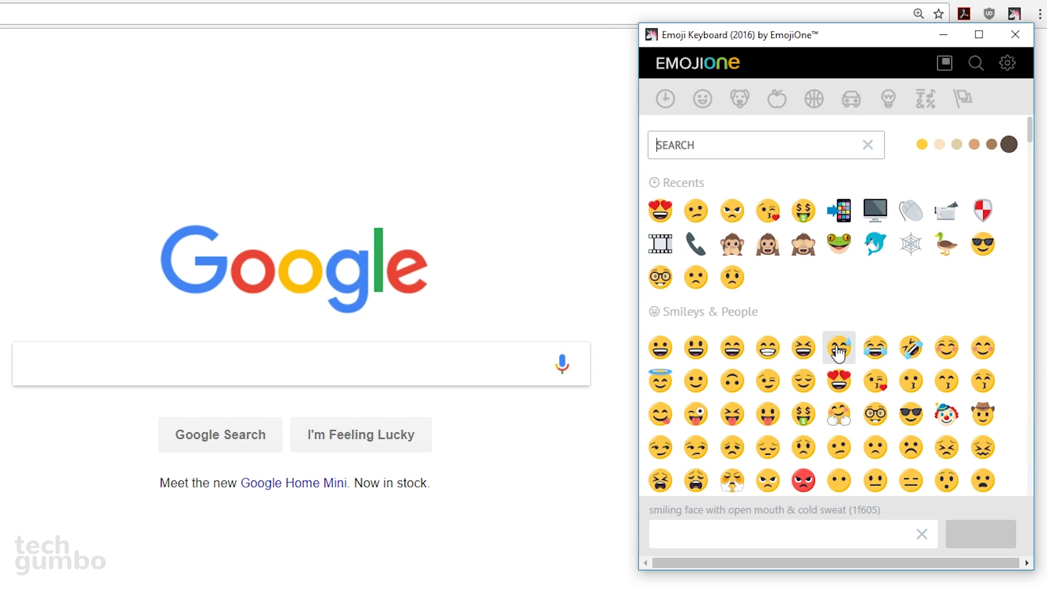
Insert the sweat-smile, heart-eyes, sunglasses and clown emojis into the Google search box
left_click(838, 354)
left_click(839, 380)
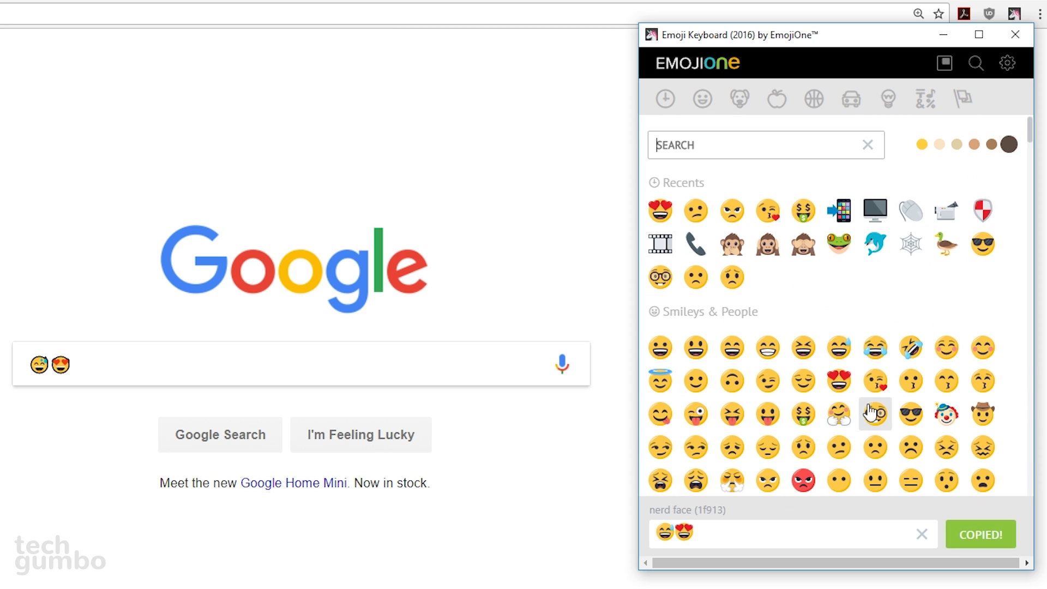
left_click(909, 416)
left_click(946, 416)
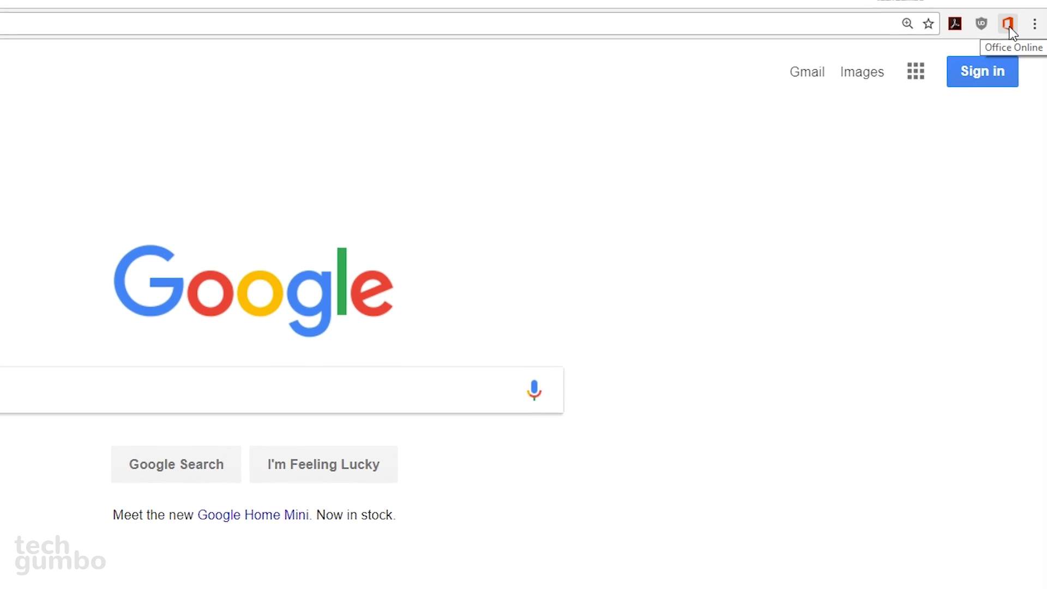
Start a new Word Online document from the Office Online extension's New menu
left_click(1004, 28)
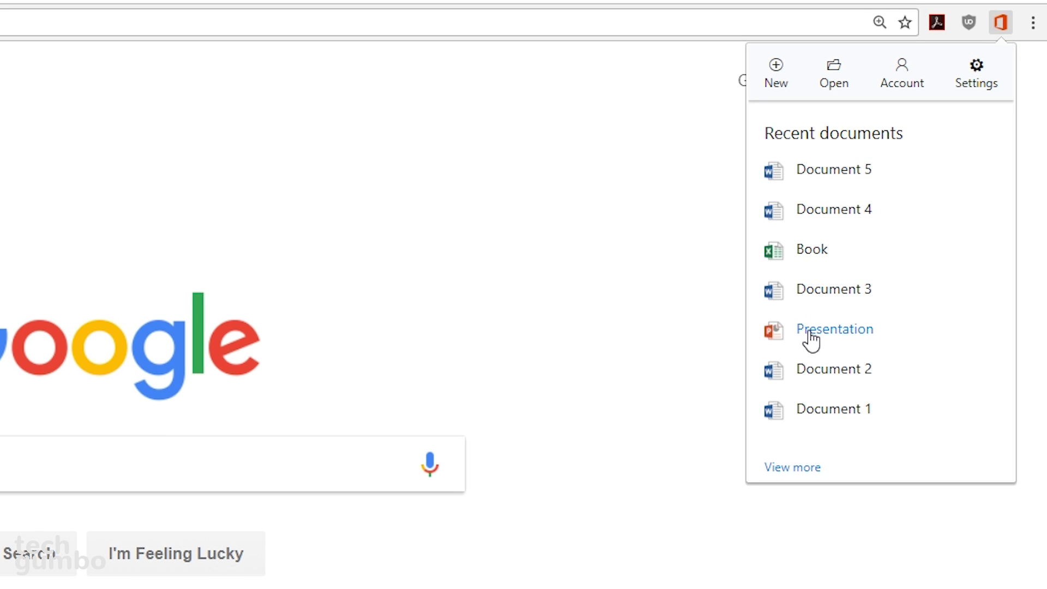
left_click(777, 82)
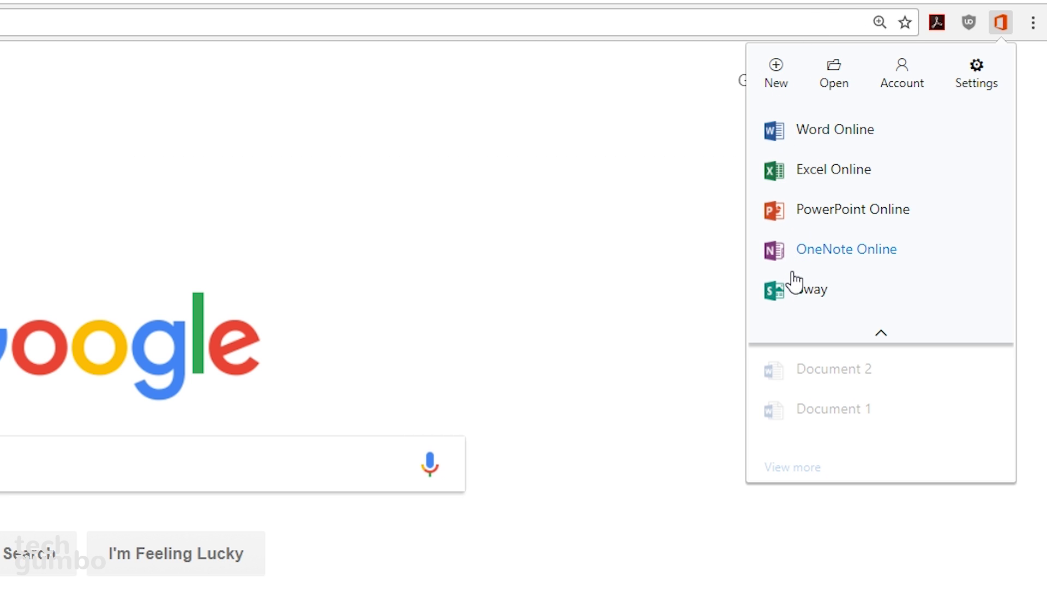
left_click(811, 135)
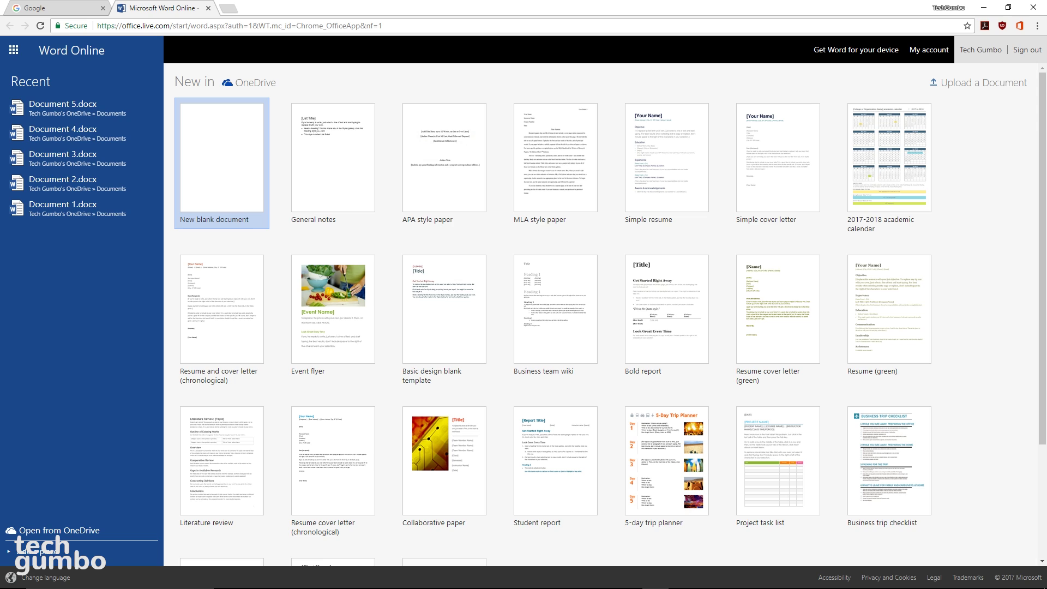
Create blank Word Document 6, then start a new blank Excel Online workbook, Book 1
left_click(217, 189)
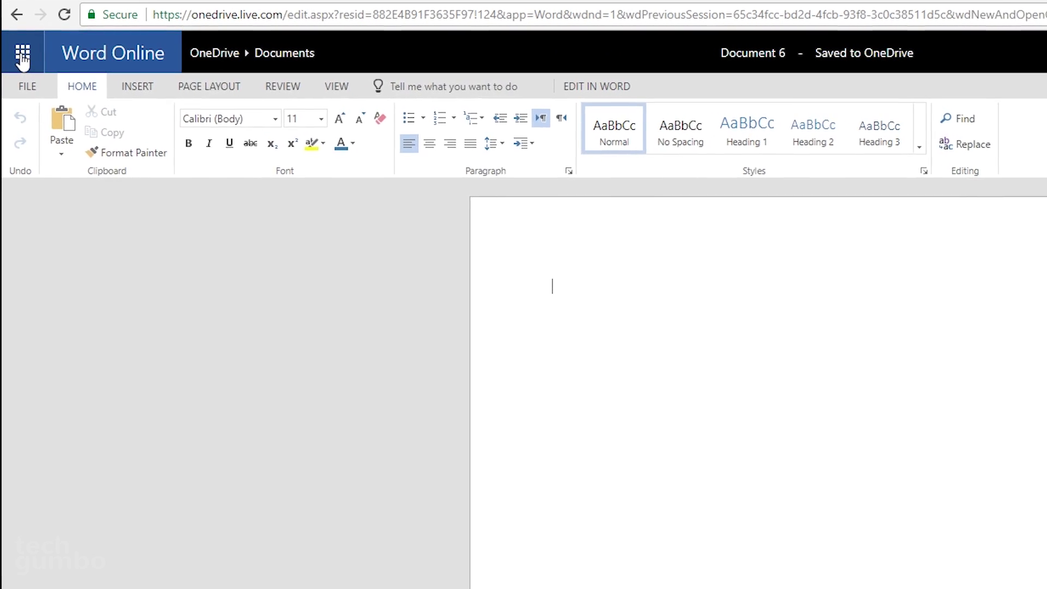
left_click(18, 53)
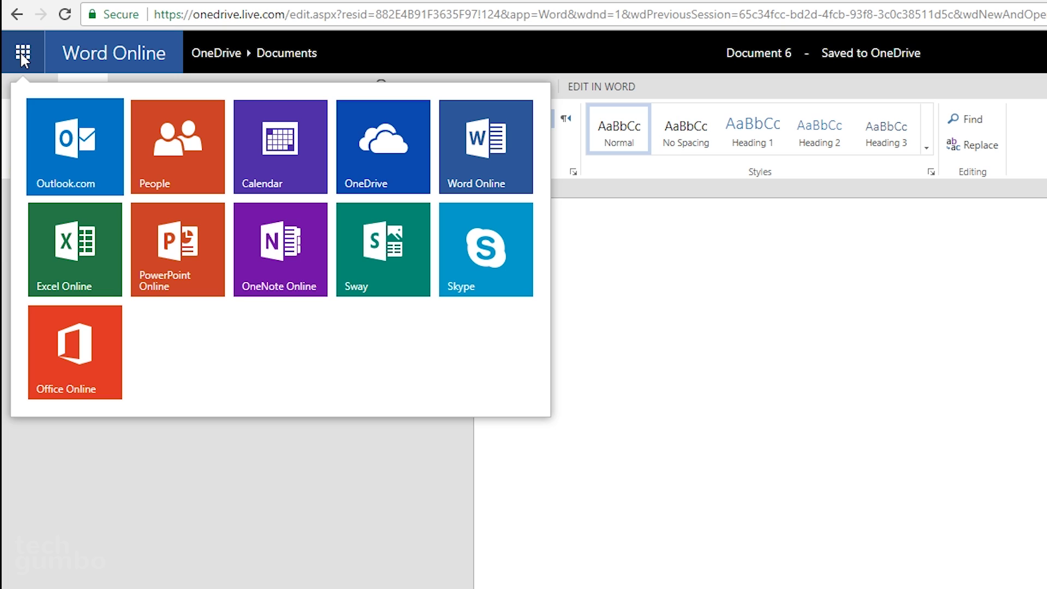
left_click(64, 266)
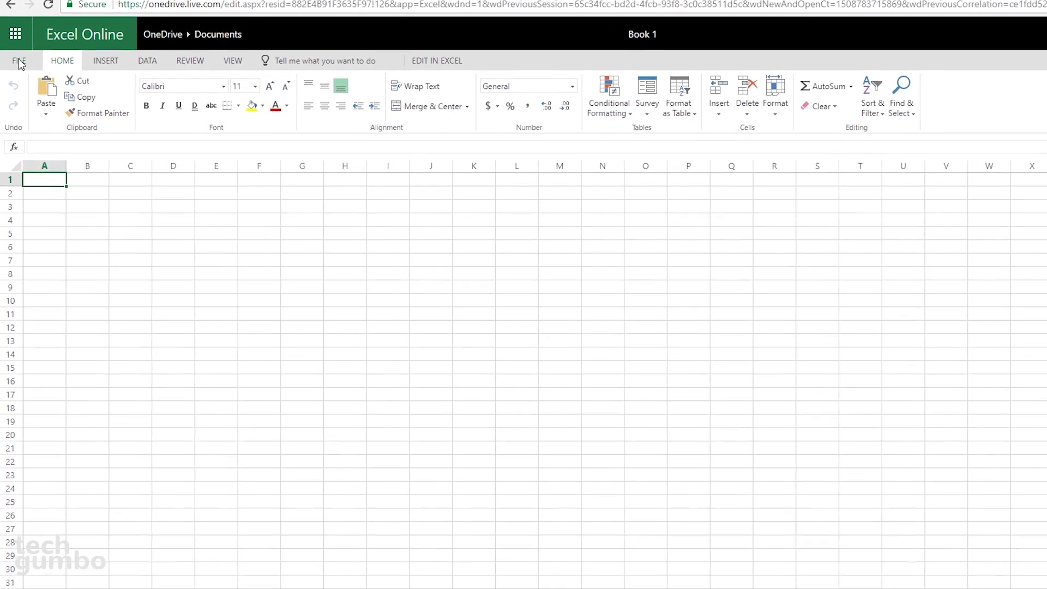
Open Book 1's FILE backstage and display its Save As choices
left_click(17, 71)
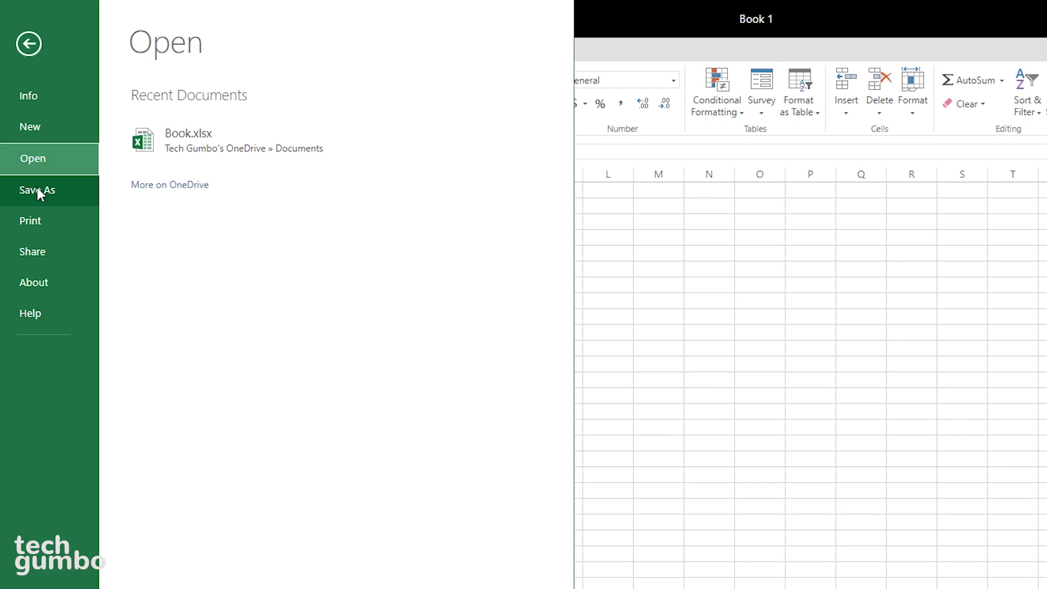
left_click(39, 191)
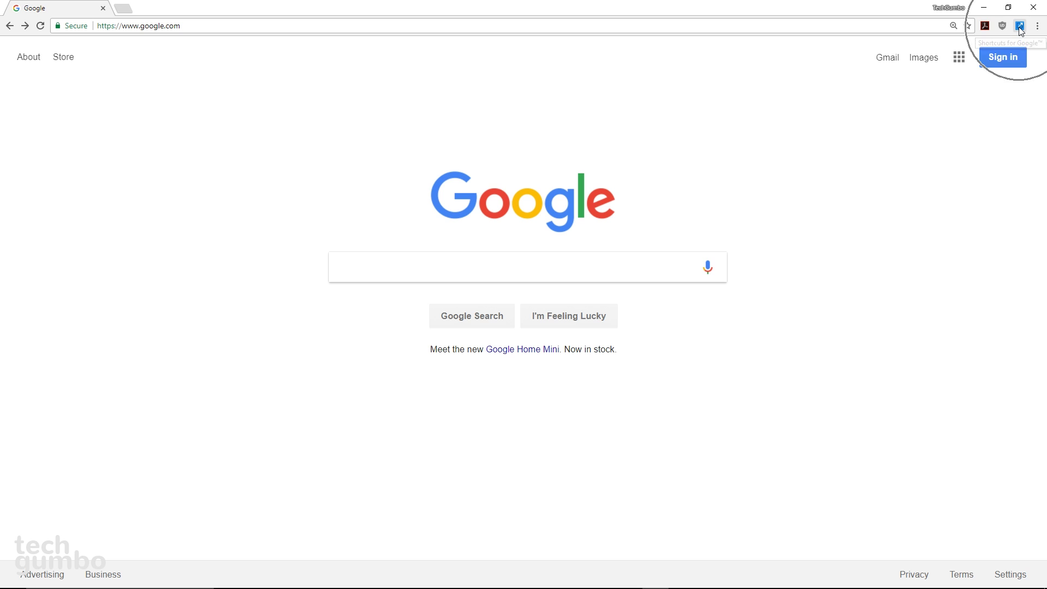
Launch Play Store from Shortcuts for Google, then open its Select Services settings
left_click(1019, 28)
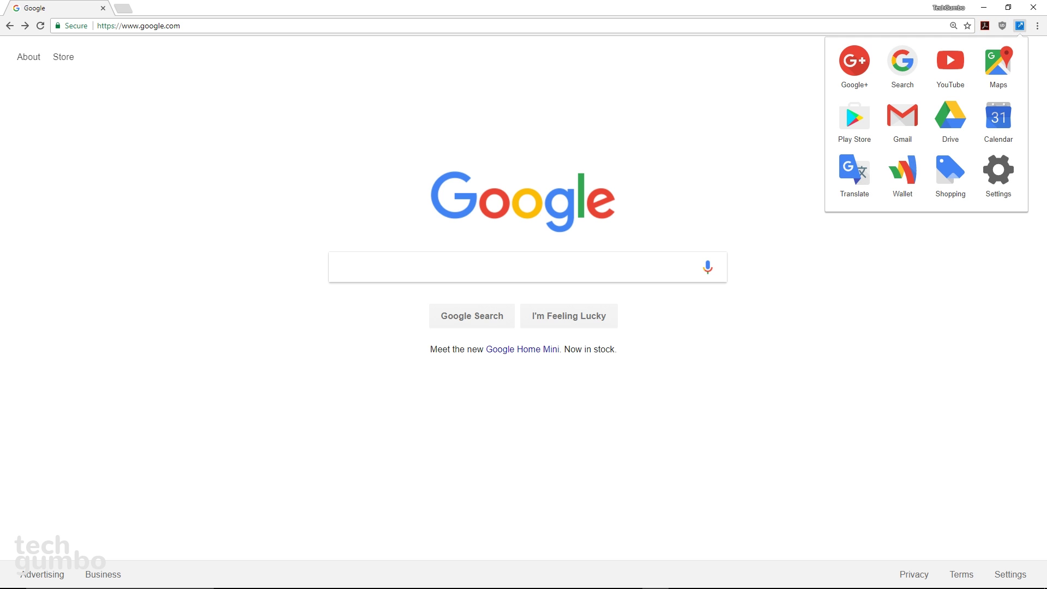
left_click(854, 117)
left_click(1020, 26)
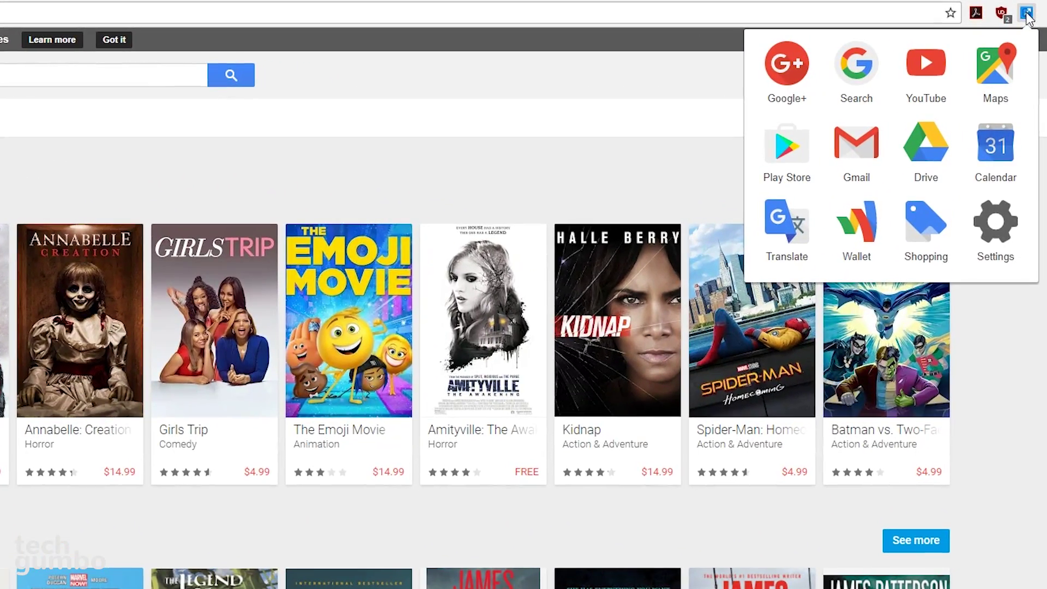
left_click(998, 227)
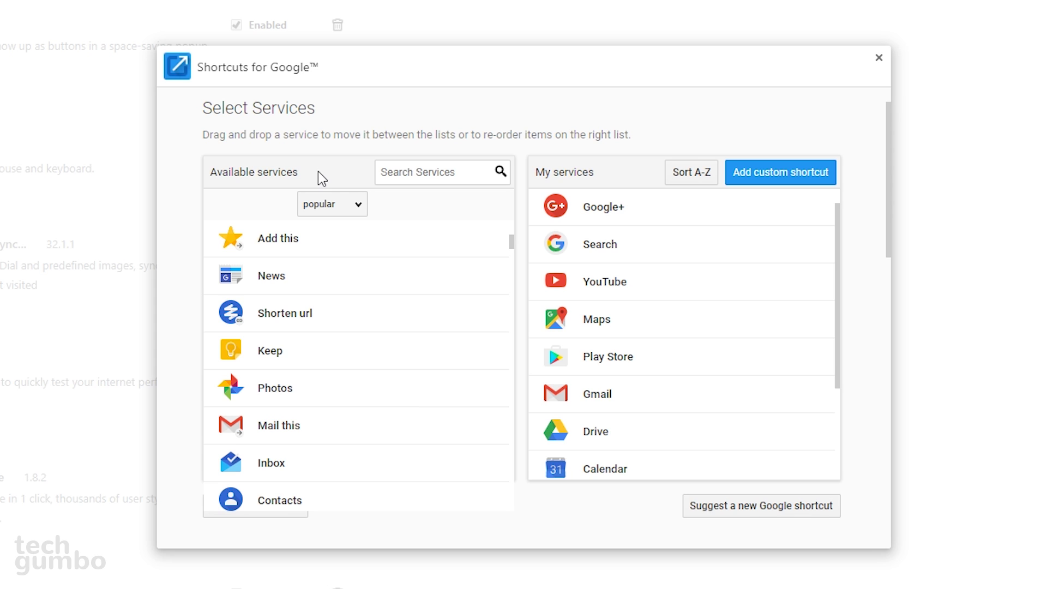
Add Photos and Docs to My services after Play Store; remove Wallet and Shopping
left_click_drag(338, 388, 626, 377)
scroll(332, 376, "down", 3)
left_click_drag(273, 457, 631, 401)
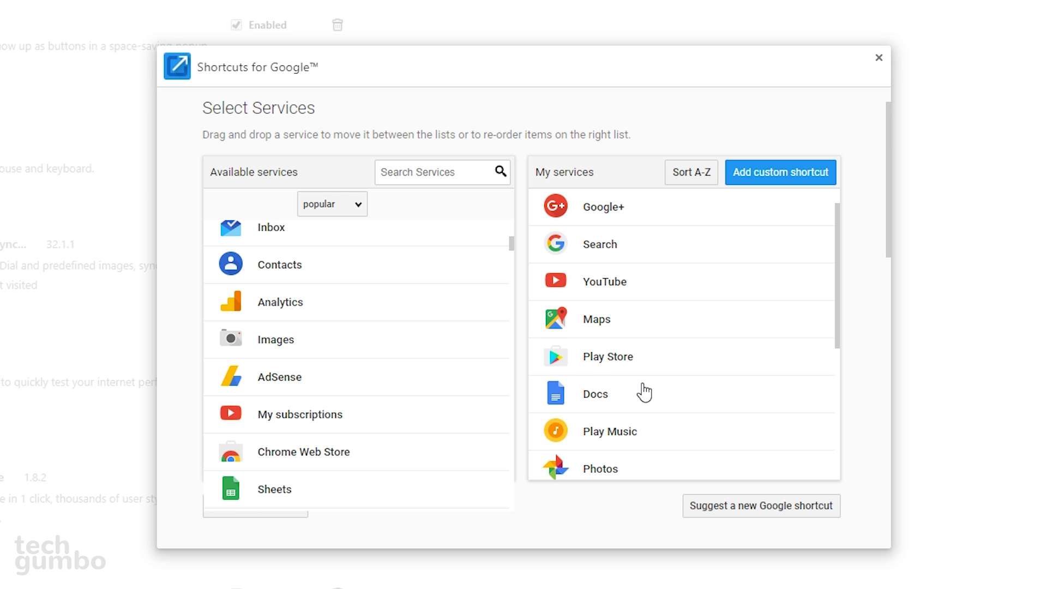
scroll(642, 393, "down", 5)
left_click_drag(609, 401, 396, 403)
left_click_drag(599, 436, 361, 378)
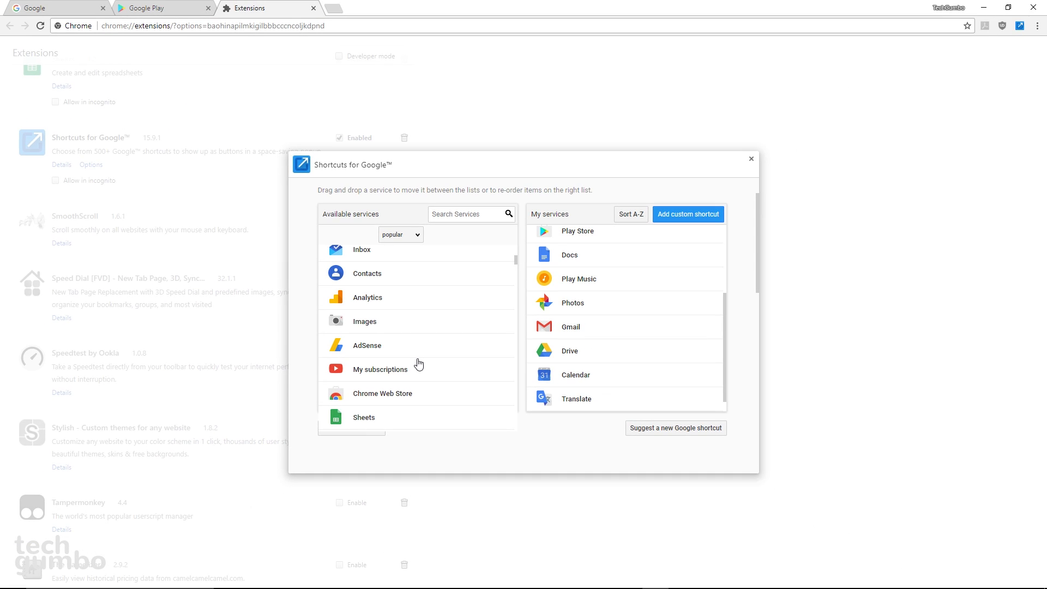
Close the Extensions tab and show the updated Shortcuts for Google list over Google Play
left_click(314, 8)
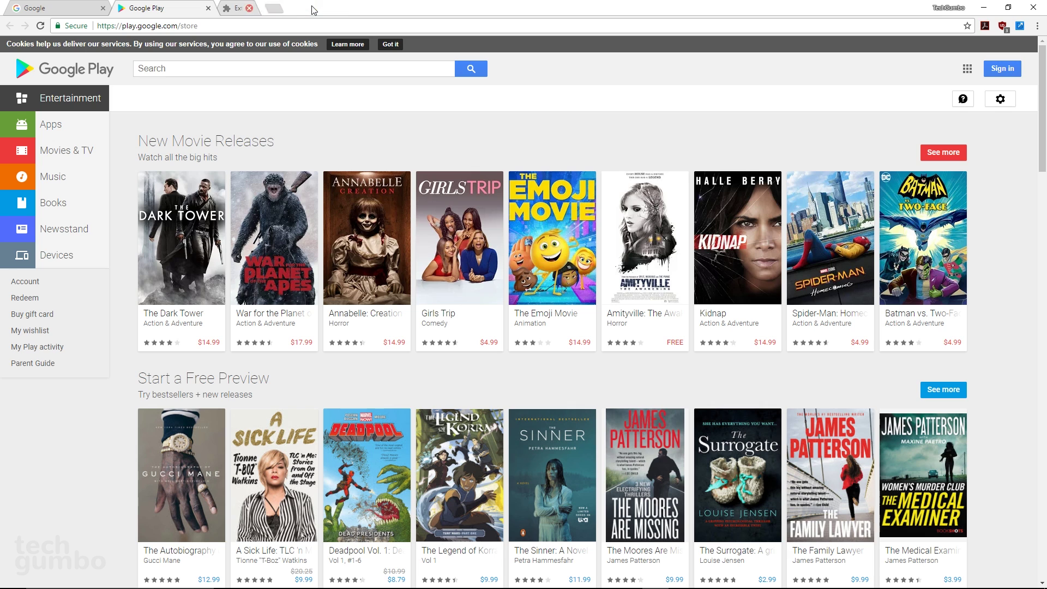
left_click(1022, 27)
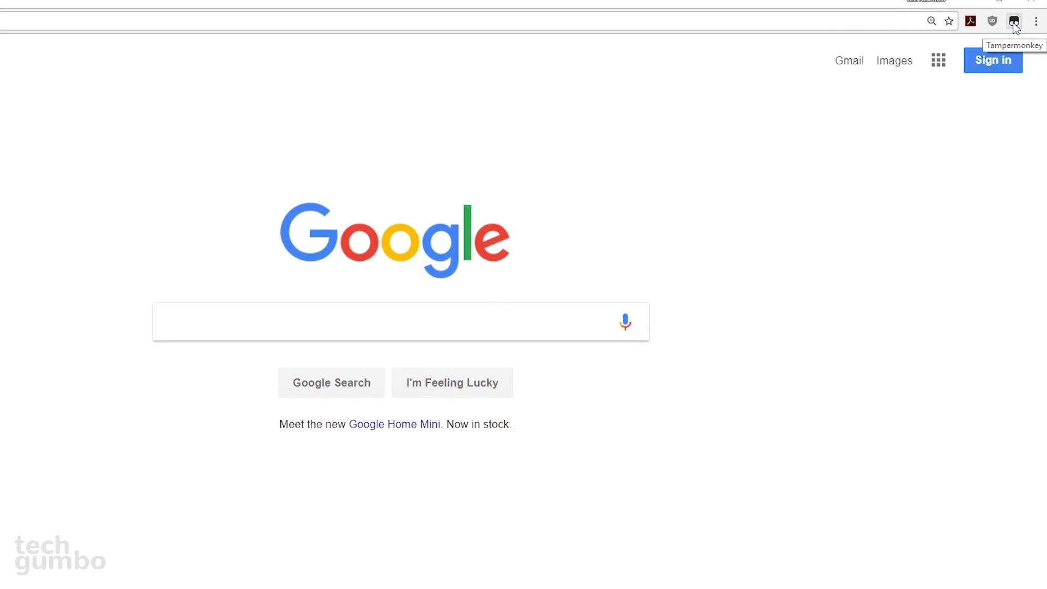
Reach the GreasyFork script site via Tampermonkey's Find new scripts... sources page
left_click(1012, 21)
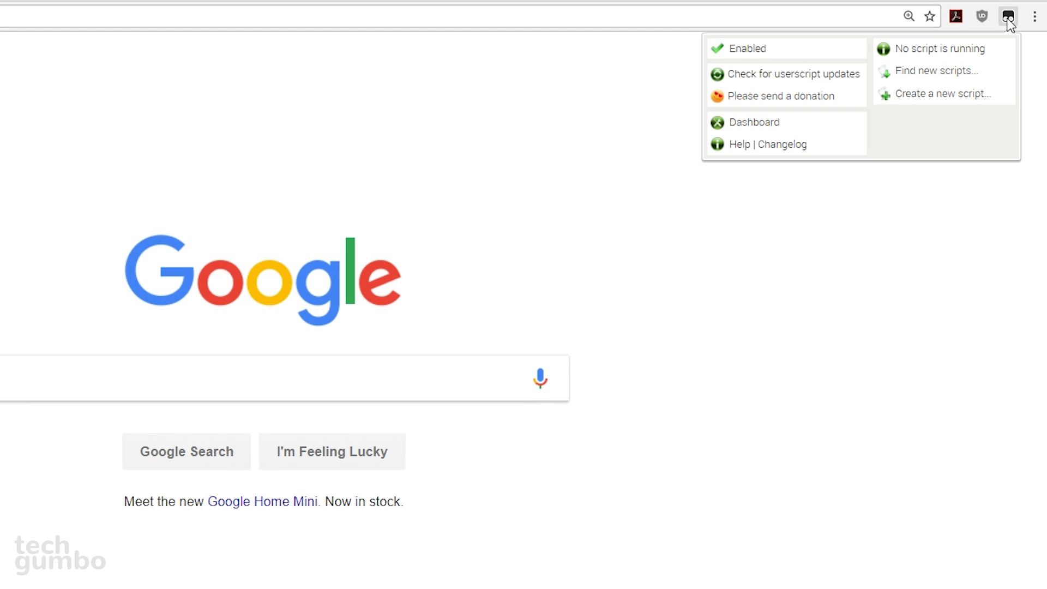
left_click(942, 80)
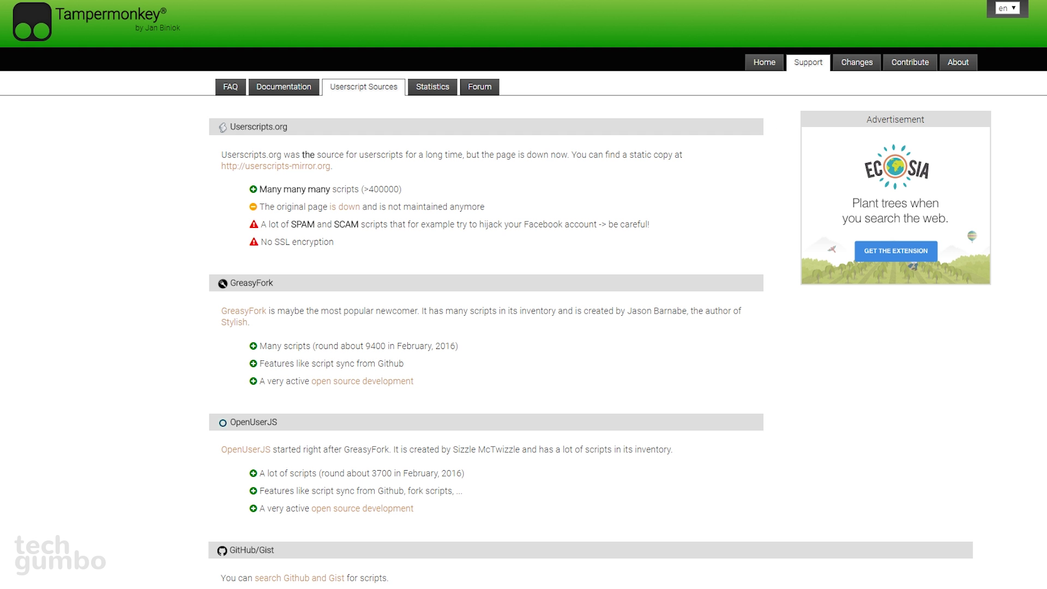
left_click(250, 312)
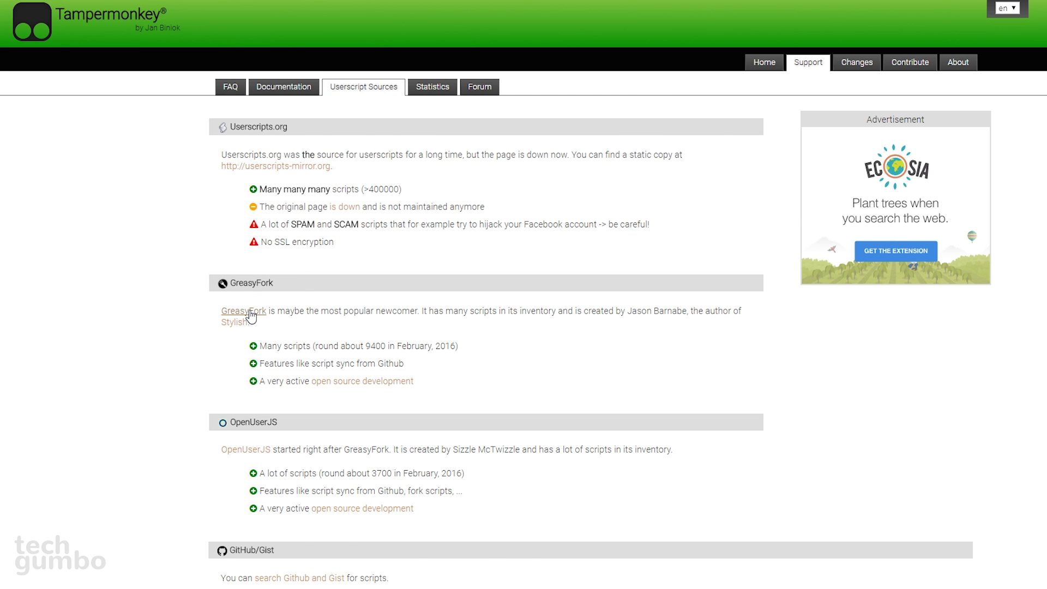